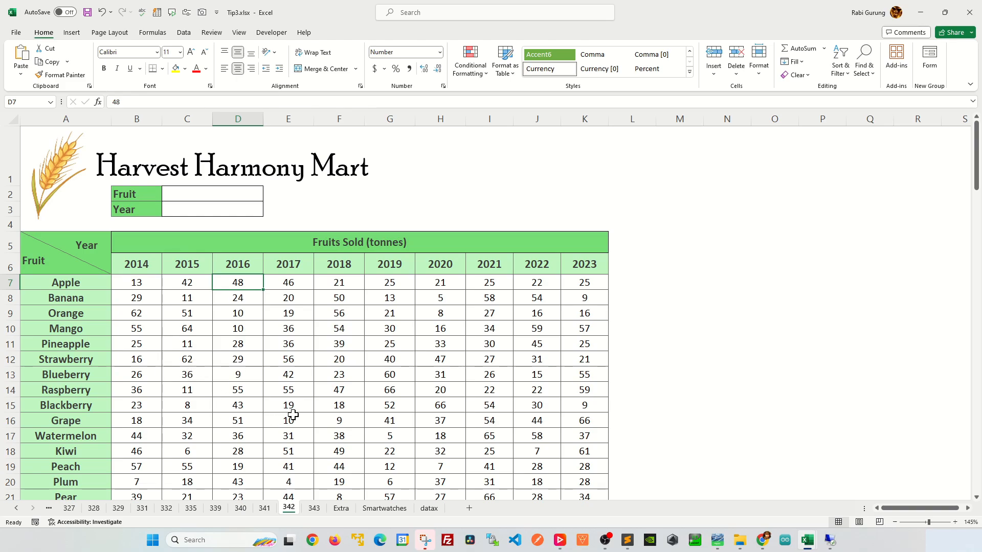
# Examine the fruit sales table, checking the Coconut row's yearly values against the year headings.
pyautogui.scroll(-3, 301, 408)
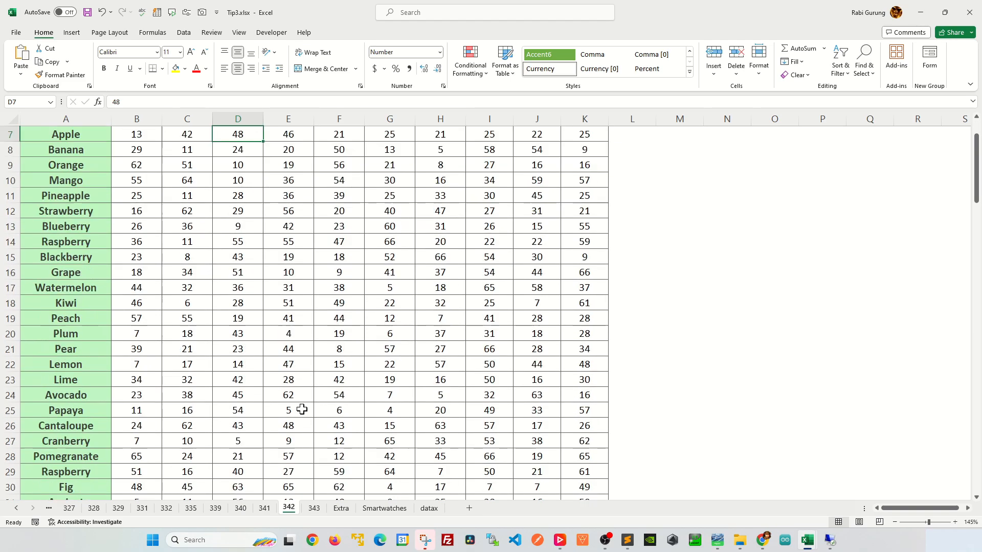
pyautogui.scroll(-1, 109, 393)
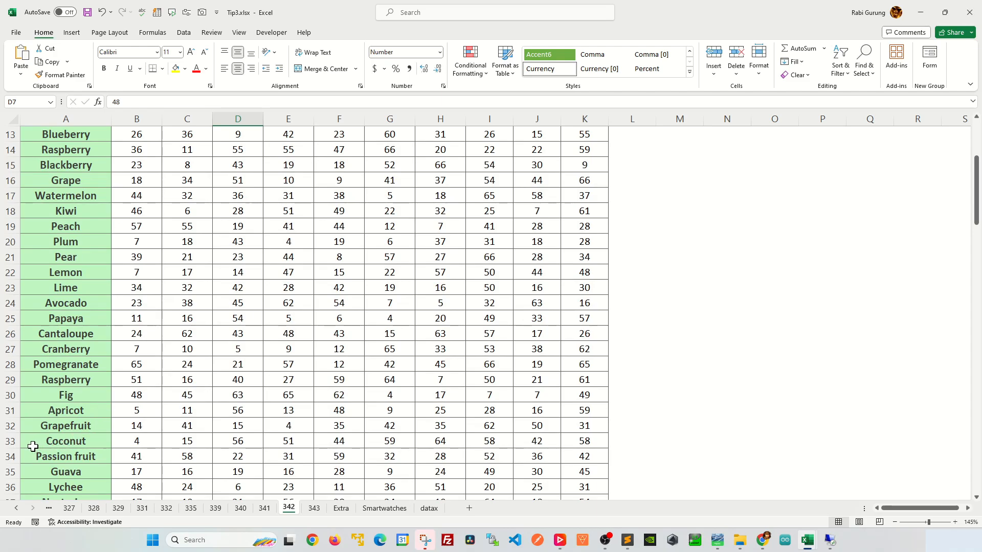
pyautogui.click(11, 441)
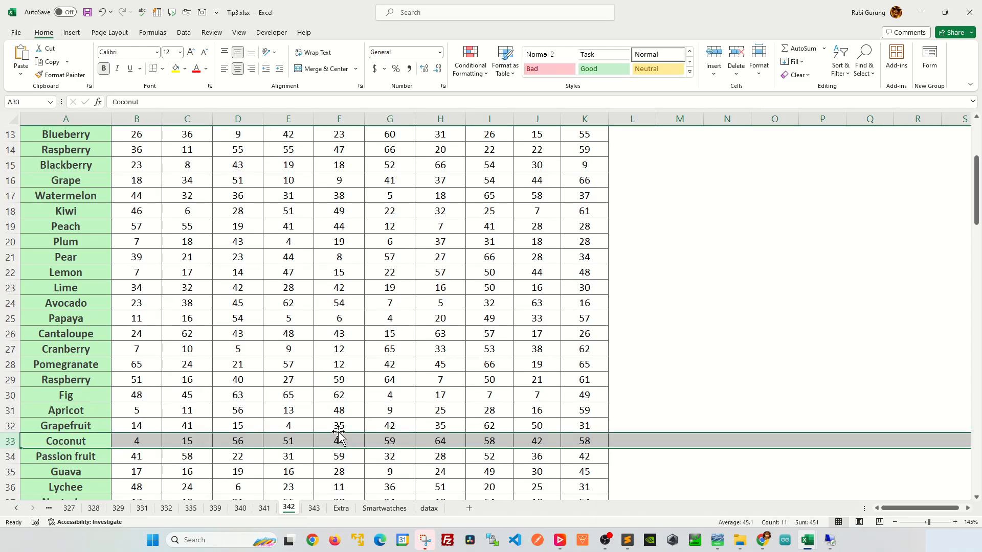
pyautogui.scroll(4, 348, 419)
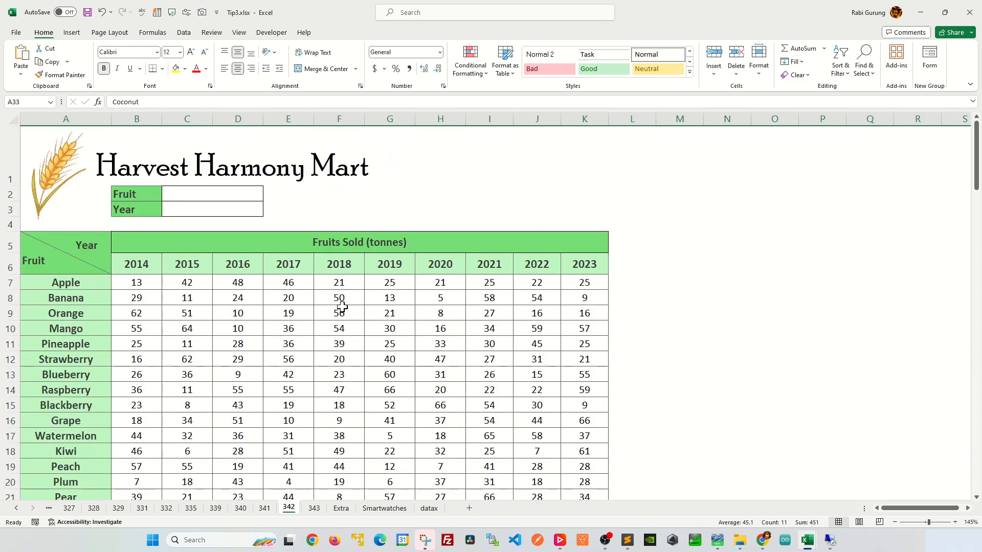
pyautogui.scroll(-4, 332, 381)
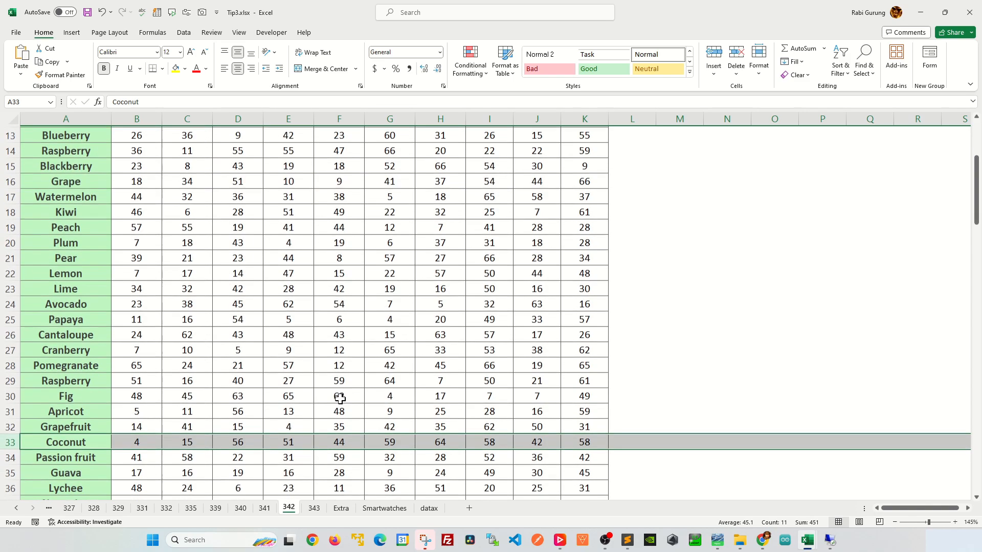
pyautogui.click(340, 438)
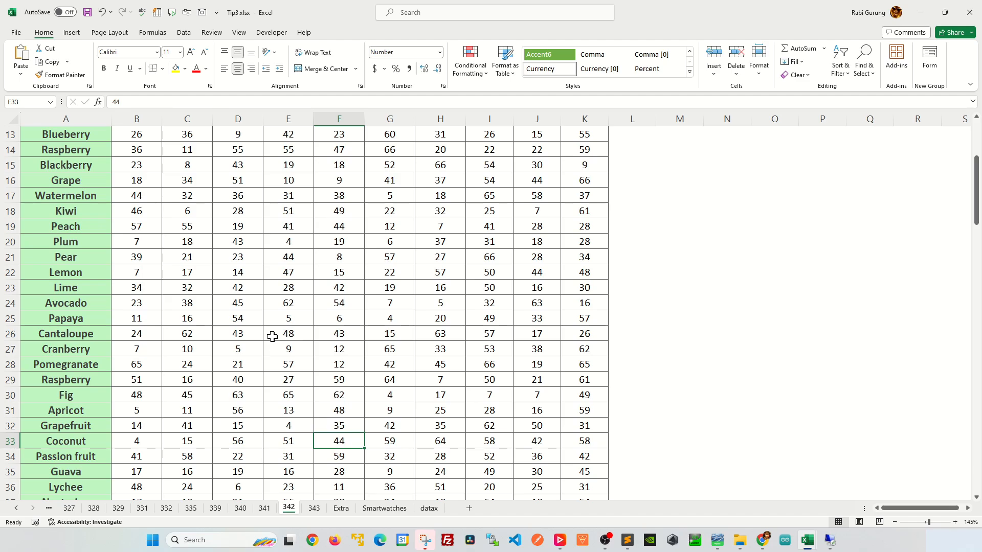
pyautogui.scroll(4, 276, 336)
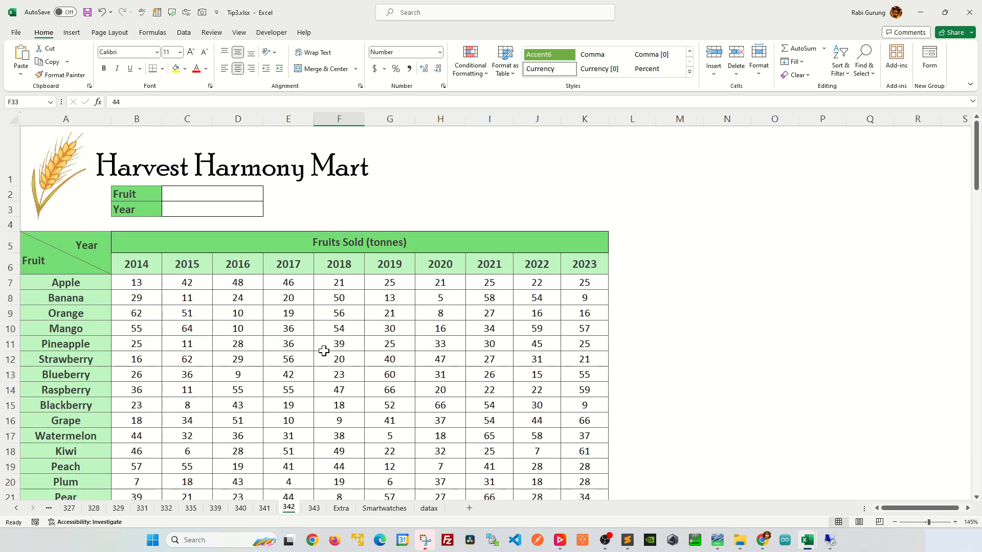
pyautogui.click(219, 207)
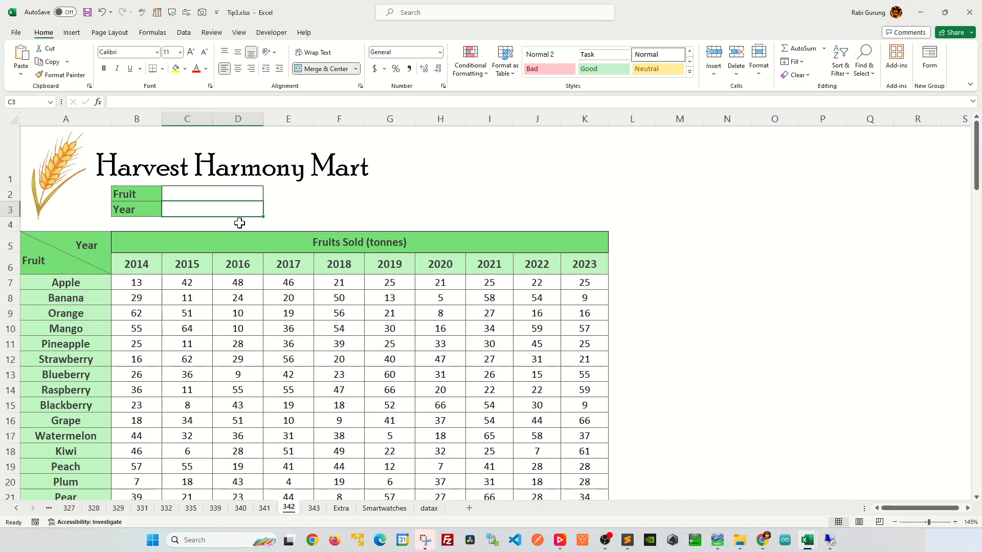
# Start a data validation rule for the Fruit cell C2 that allows a List.
pyautogui.click(232, 195)
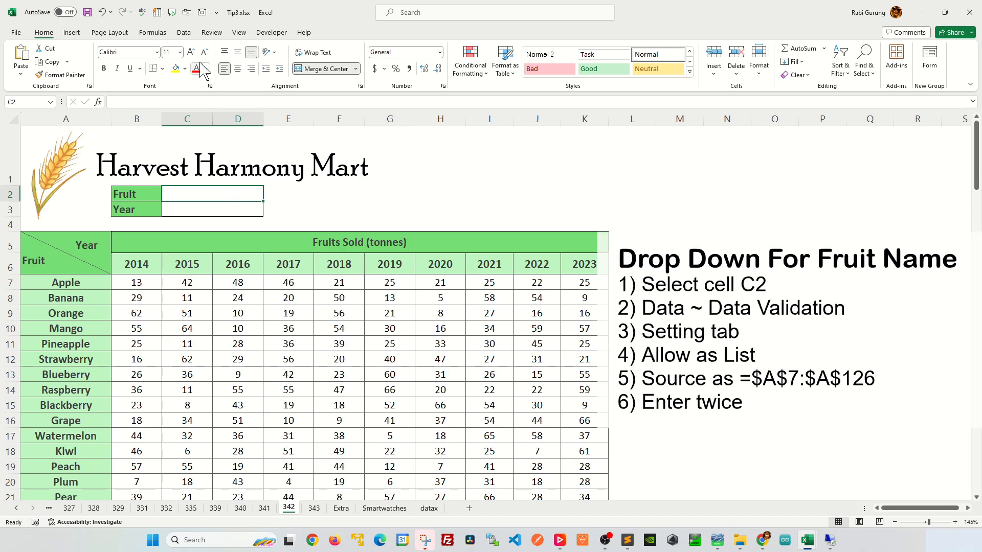
pyautogui.click(184, 33)
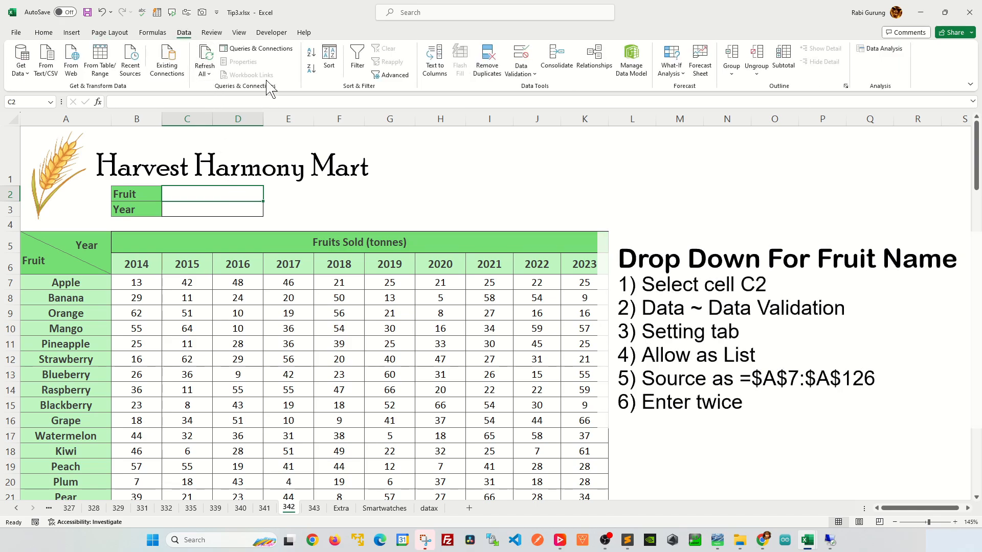
pyautogui.click(539, 77)
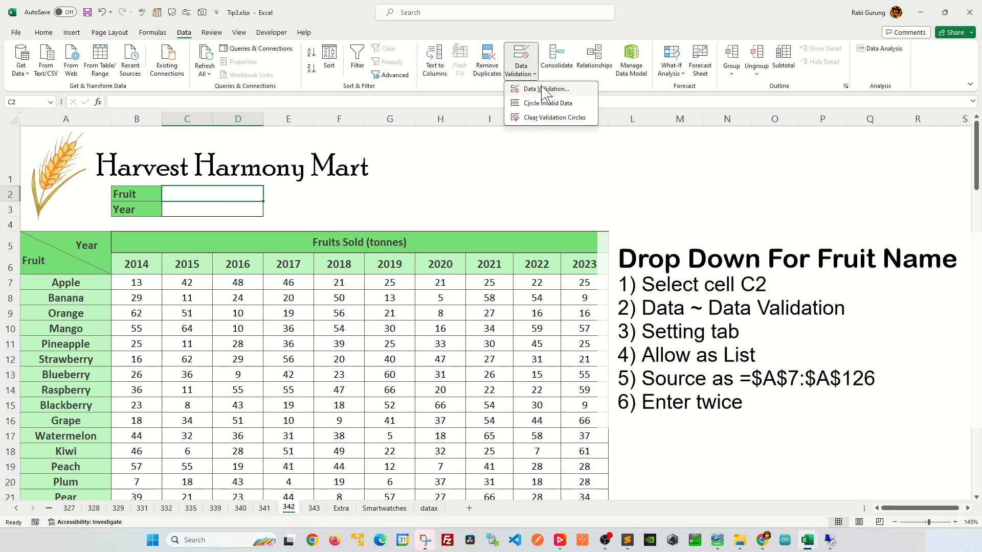
pyautogui.click(545, 90)
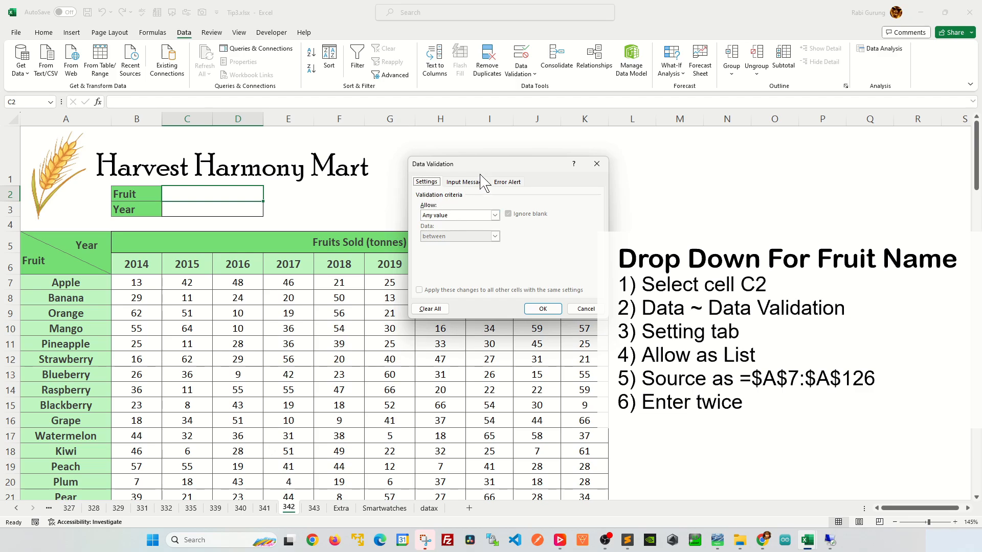
pyautogui.moveTo(477, 172); pyautogui.dragTo(228, 150)
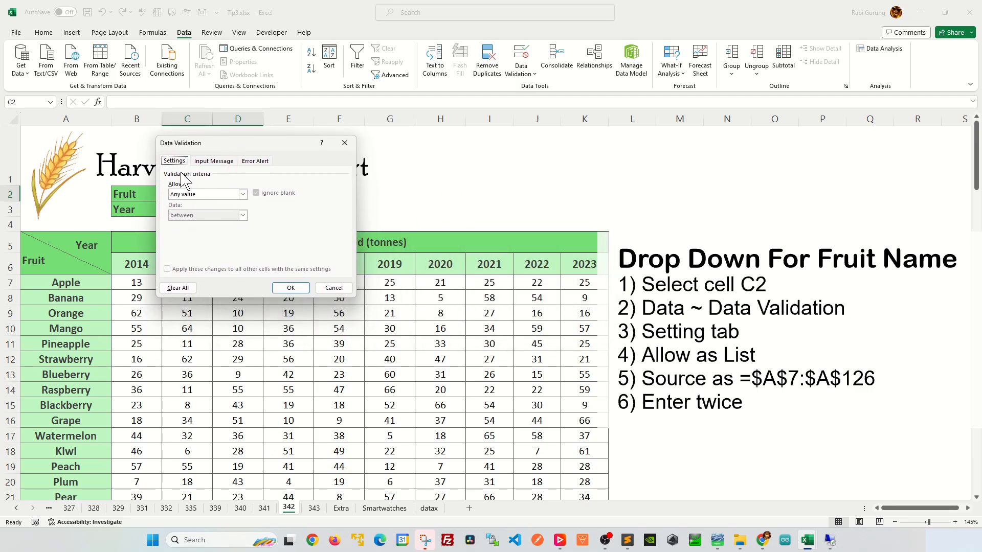
pyautogui.click(243, 194)
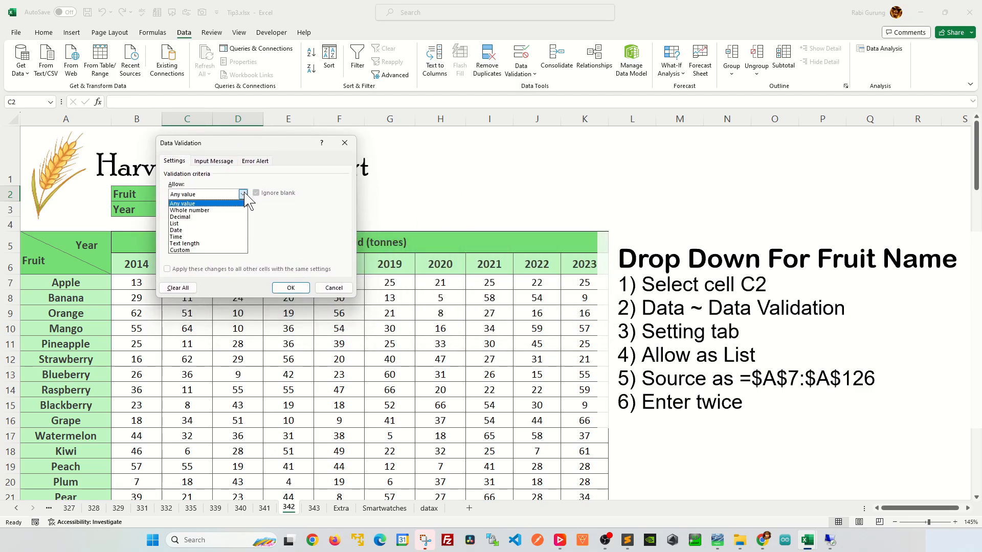
pyautogui.click(188, 224)
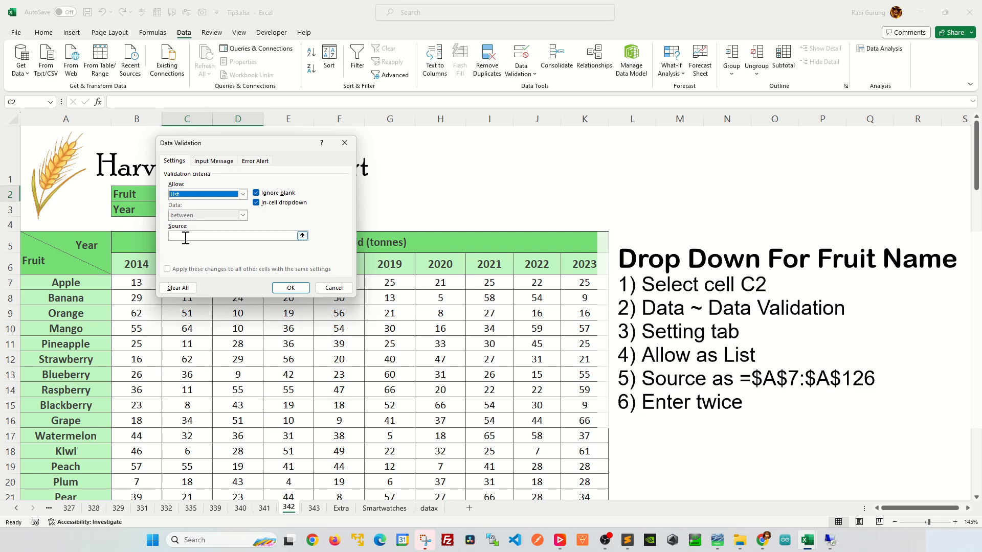
# Set the Fruit list's source to the fruit names in =$A$7:$A$126 and apply the validation.
pyautogui.click(303, 236)
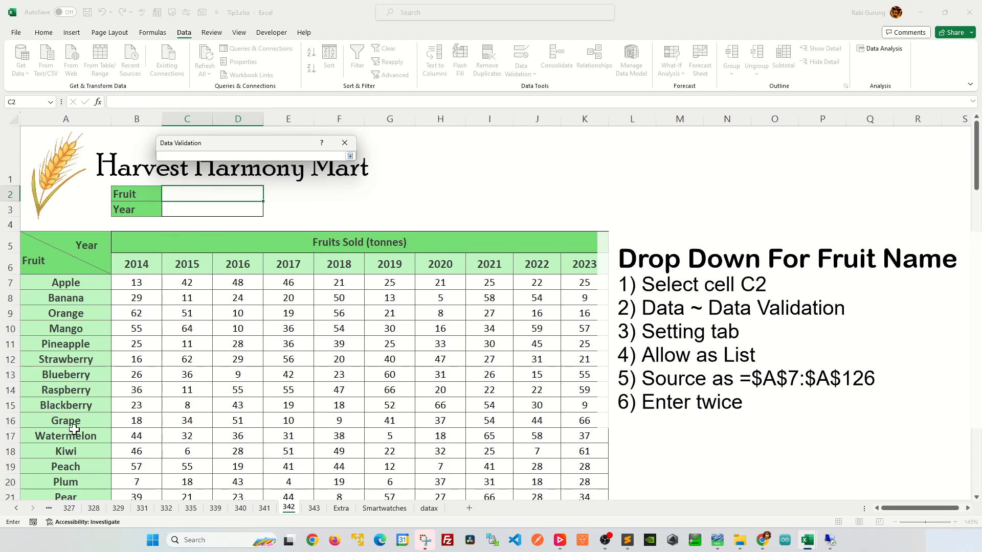
pyautogui.click(91, 280)
pyautogui.hotkey('ctrl', 'shift', 'Down')
pyautogui.hotkey('shift', 'Up')
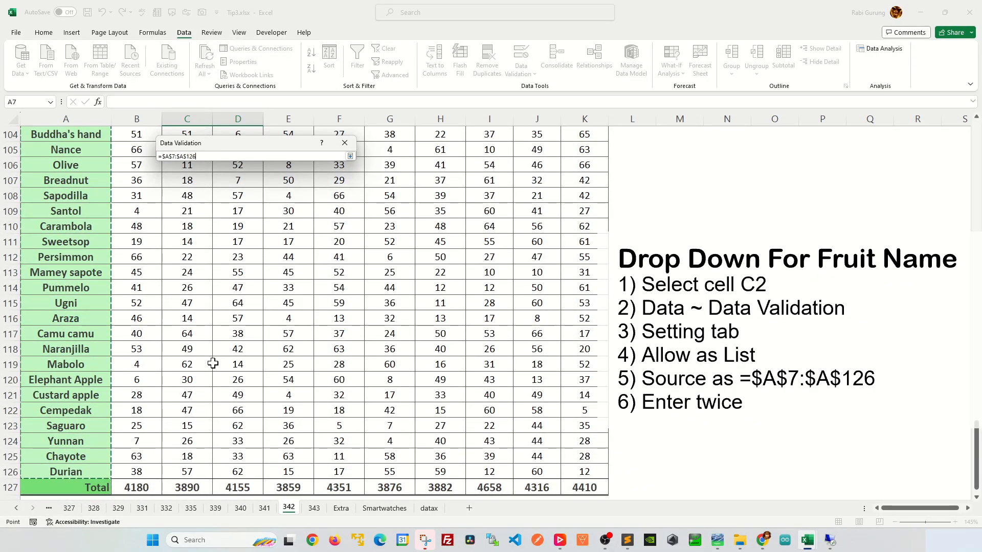
pyautogui.scroll(20, 215, 362)
pyautogui.scroll(7, 217, 360)
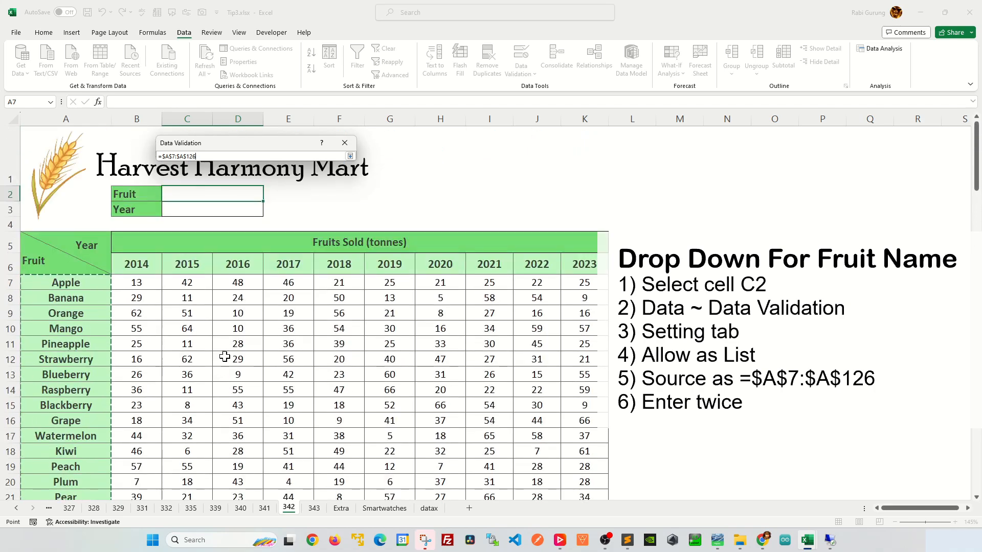
pyautogui.press('Return')
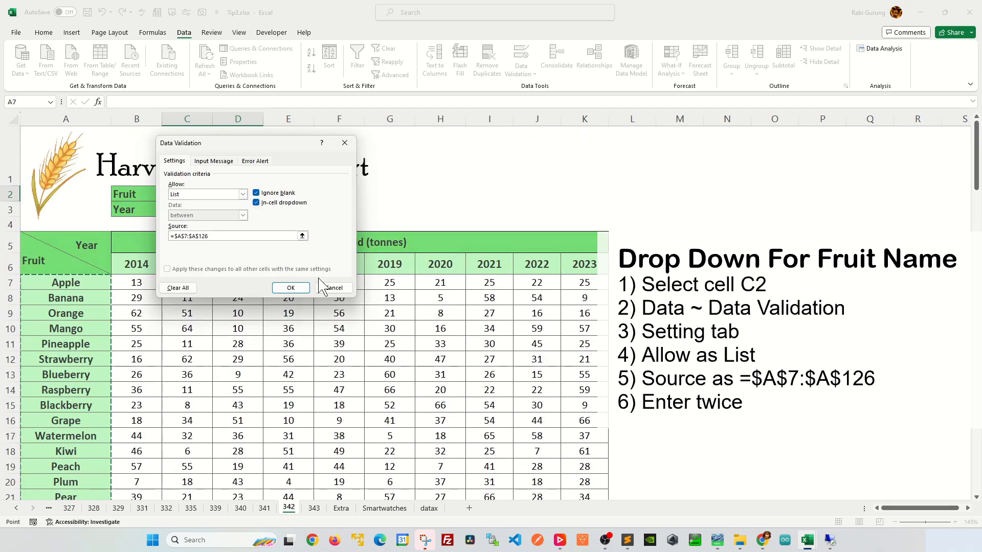
pyautogui.press('Return')
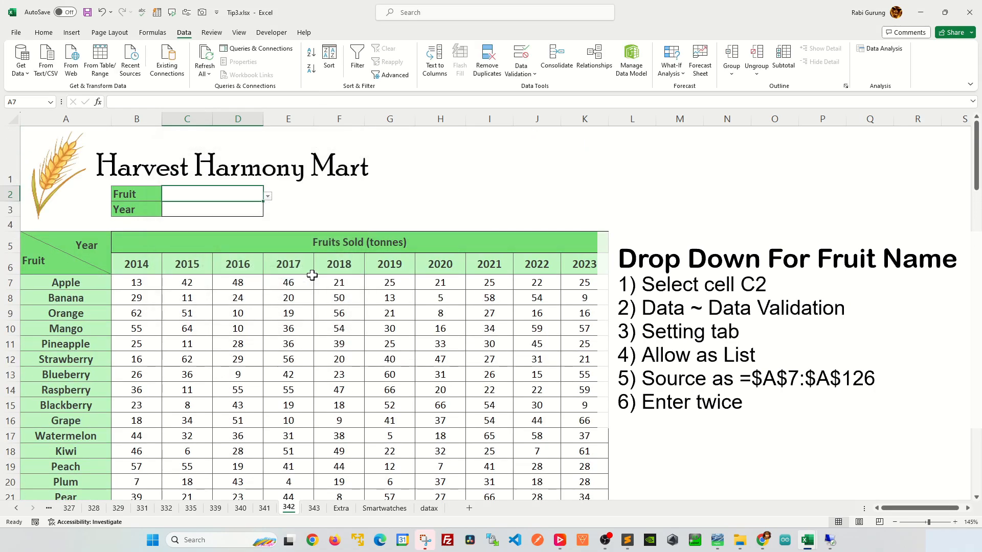
# Try the Fruit dropdown in C2 with Star fruit and change the selection to Olive.
pyautogui.click(268, 196)
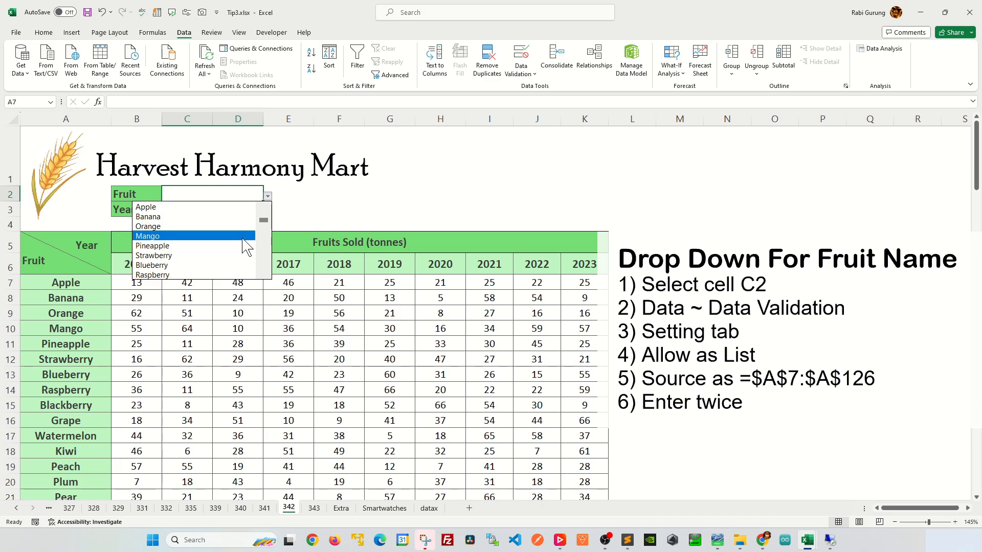
pyautogui.scroll(-7, 240, 255)
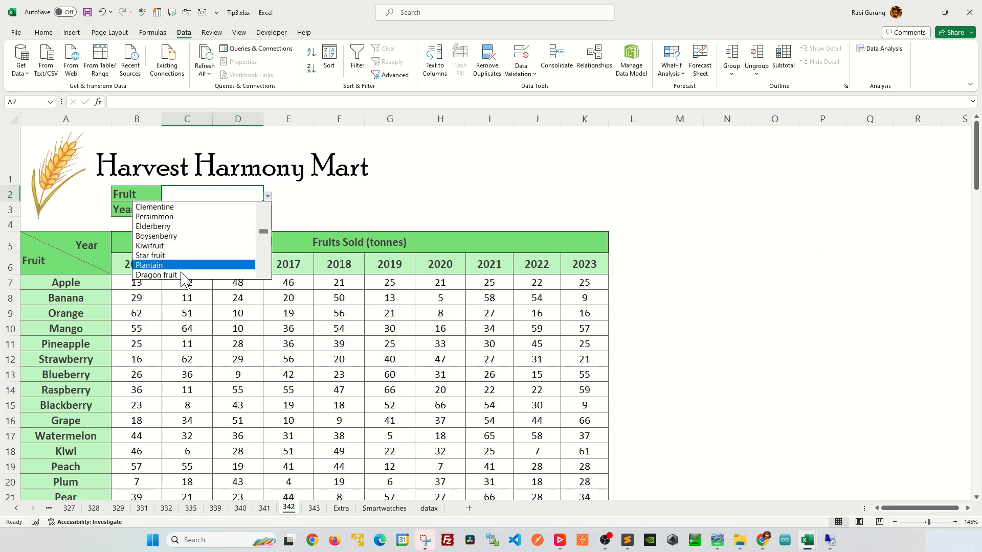
pyautogui.click(184, 256)
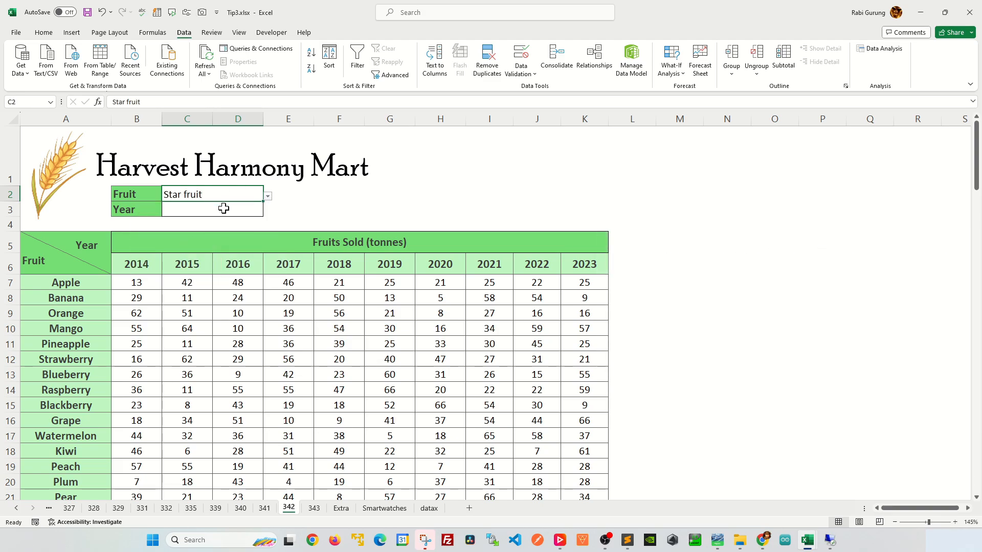
pyautogui.click(268, 197)
pyautogui.click(215, 235)
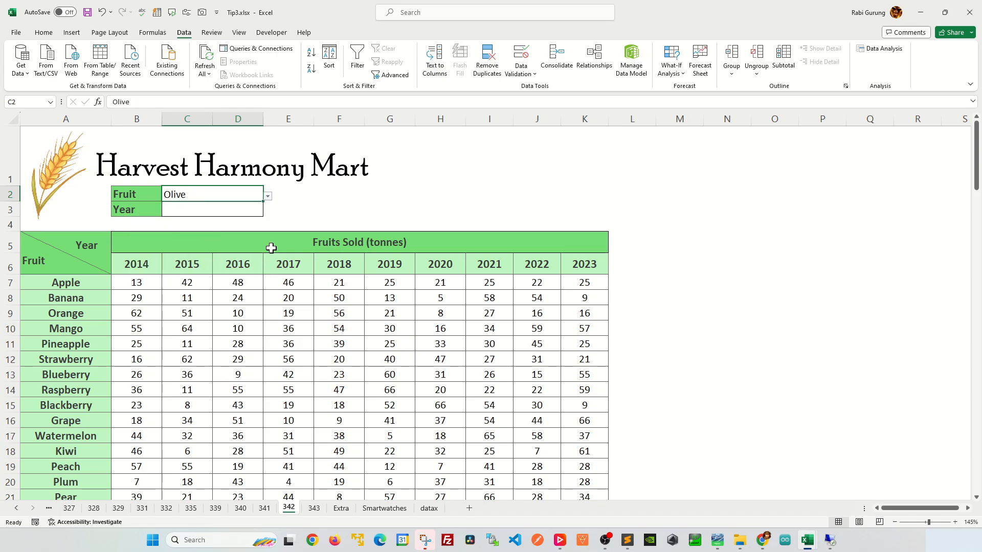
# Start a data validation rule for the Year cell C3 that allows a List.
pyautogui.click(220, 210)
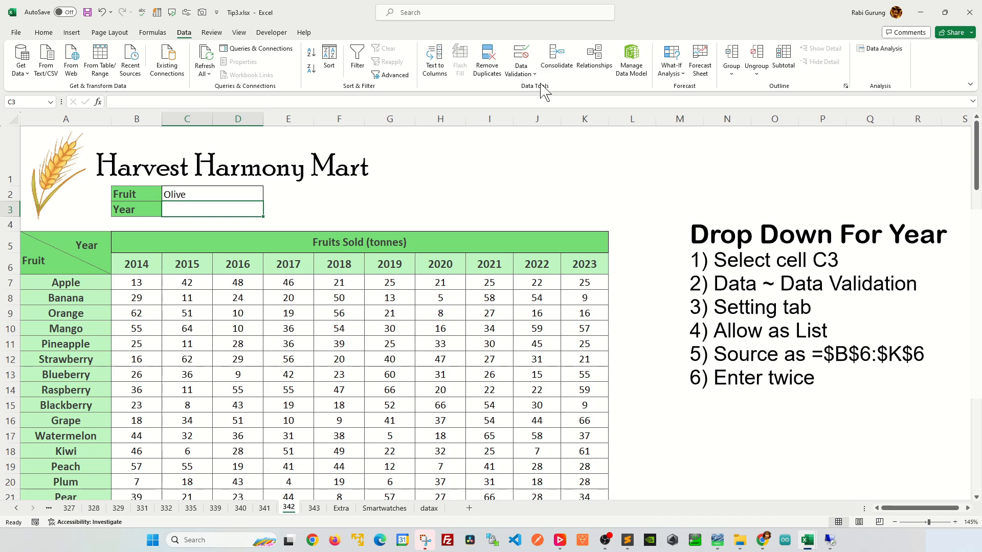
pyautogui.click(521, 71)
pyautogui.click(537, 88)
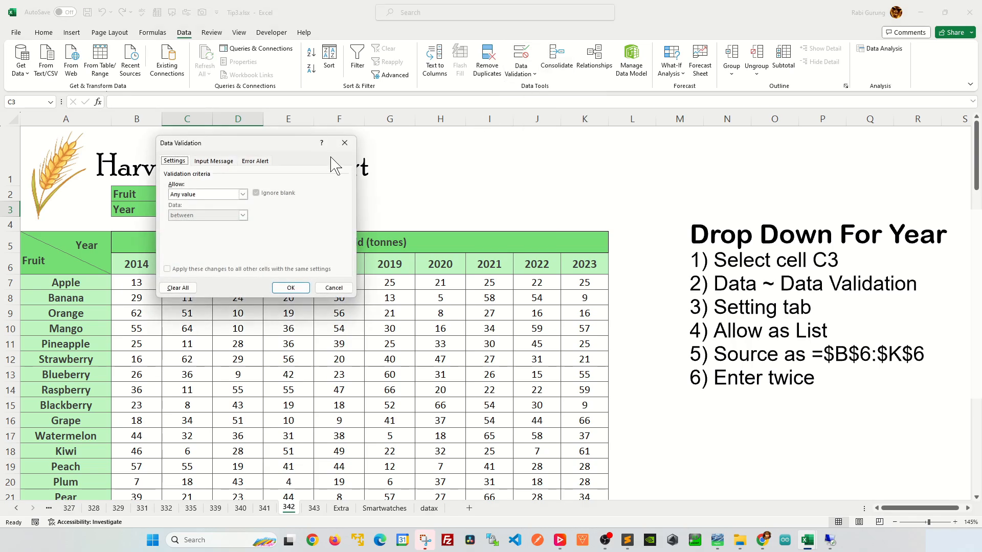
pyautogui.click(243, 195)
pyautogui.click(197, 221)
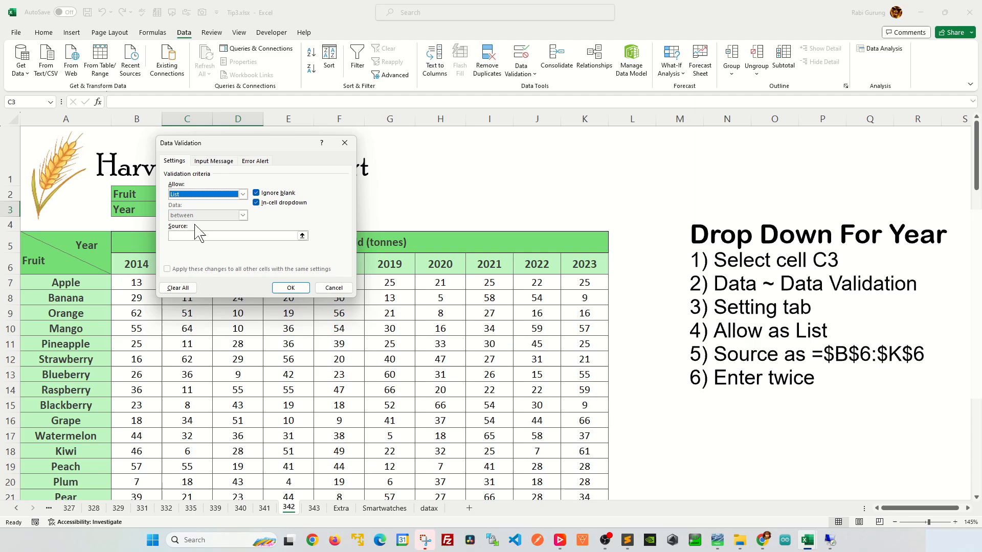
# Set the Year list's source to the year headings in =$B$6:$K$6 and apply the validation.
pyautogui.click(302, 235)
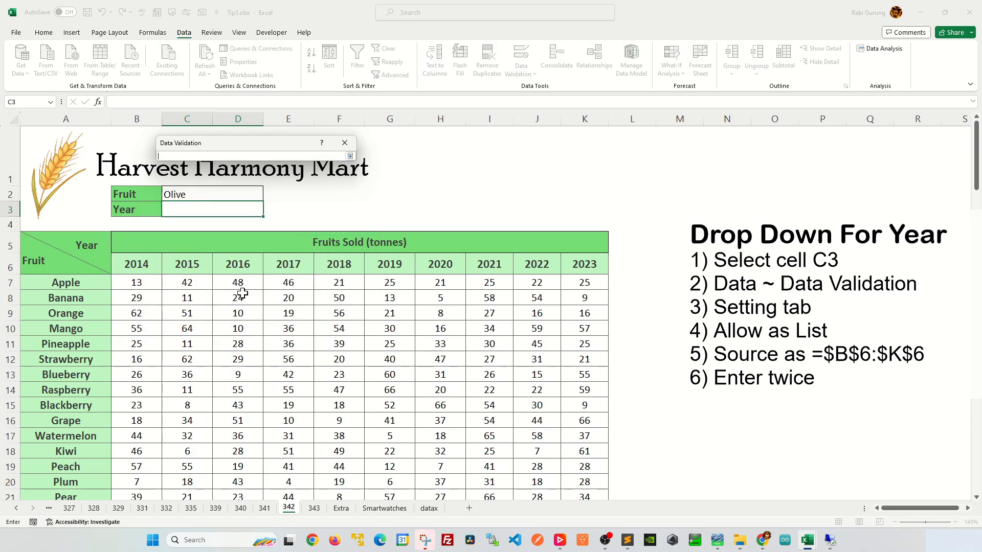
pyautogui.click(139, 265)
pyautogui.moveTo(146, 272); pyautogui.dragTo(579, 260)
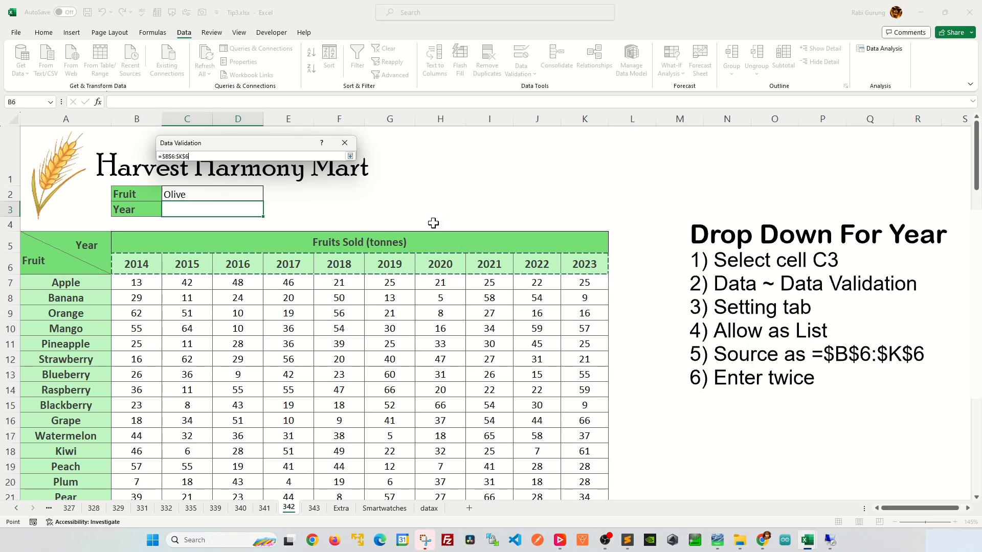
pyautogui.press('Return')
pyautogui.press('Return')
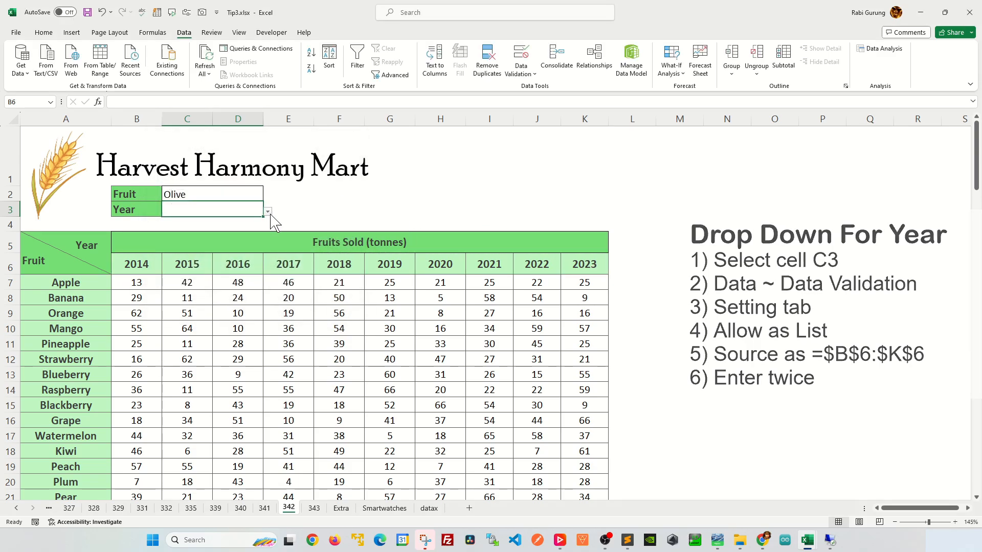
# Choose 2020 from the Year dropdown in C3.
pyautogui.click(268, 211)
pyautogui.scroll(-1, 259, 247)
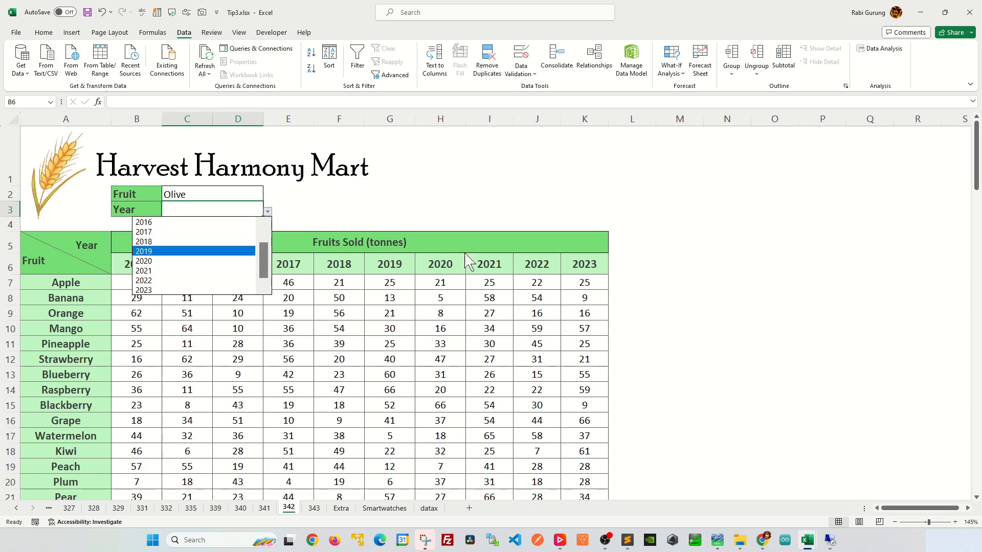
pyautogui.click(209, 262)
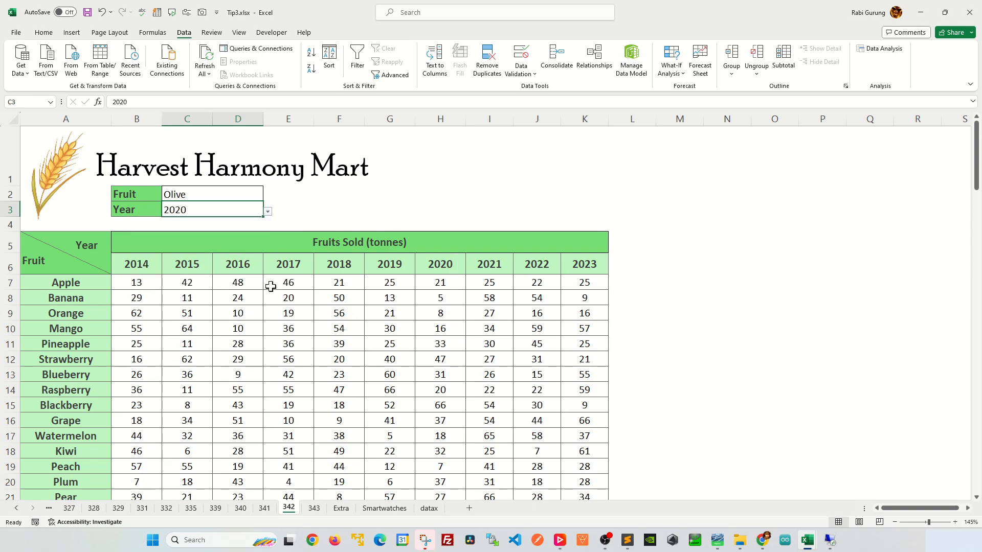
pyautogui.click(289, 313)
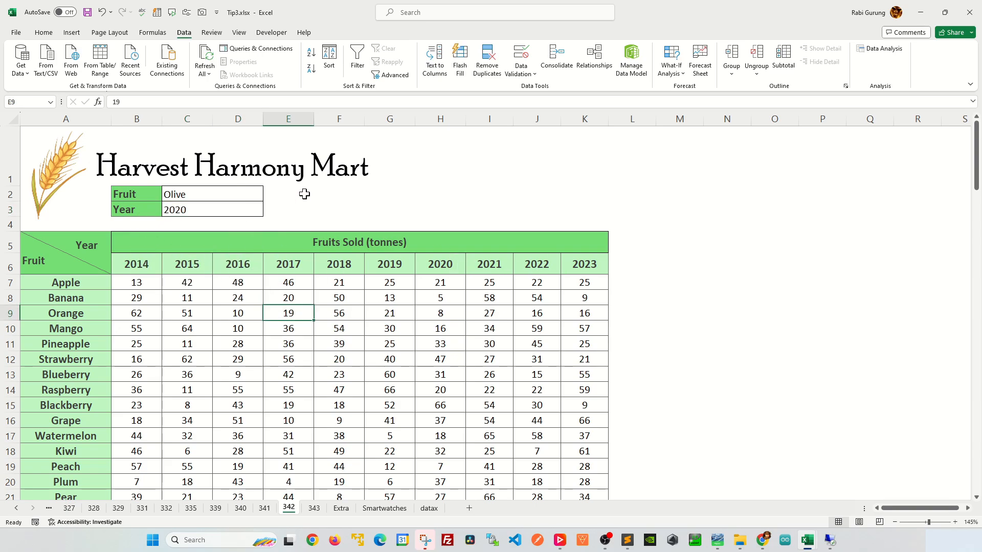
pyautogui.click(247, 197)
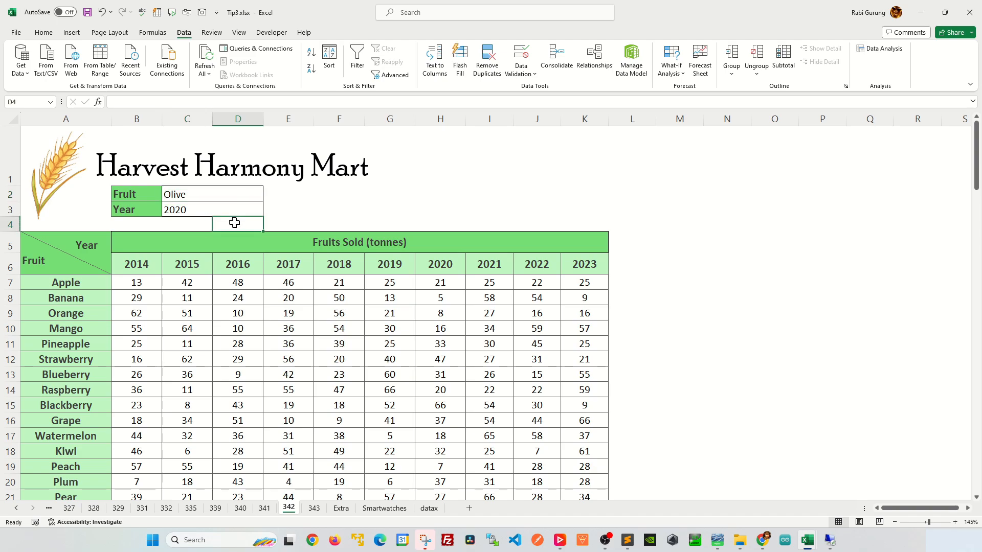
pyautogui.click(235, 222)
pyautogui.click(236, 210)
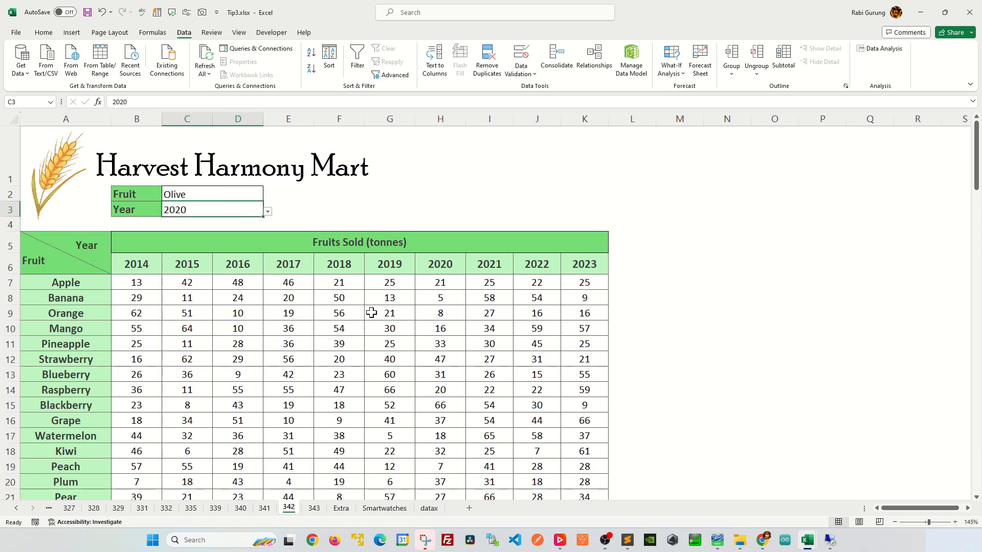
# Select all the sales figures from Apple 2014 in B7 through Durian 2023 in K126, excluding the Total row.
pyautogui.click(265, 298)
pyautogui.moveTo(140, 282); pyautogui.dragTo(566, 282)
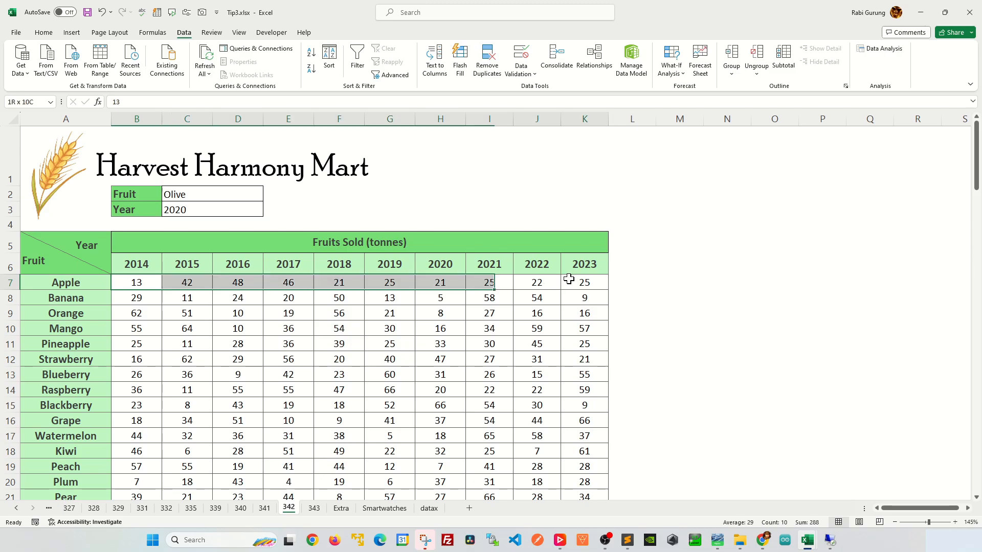
pyautogui.scroll(-1, 495, 356)
pyautogui.scroll(-20, 494, 356)
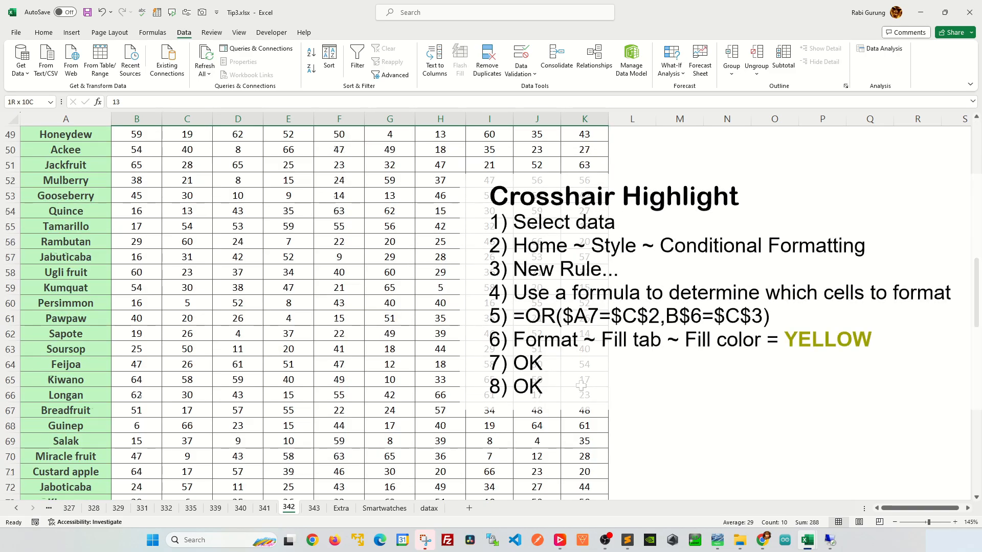
pyautogui.scroll(-3, 606, 427)
pyautogui.keyDown('shift'); pyautogui.click(595, 257); pyautogui.keyUp('shift')
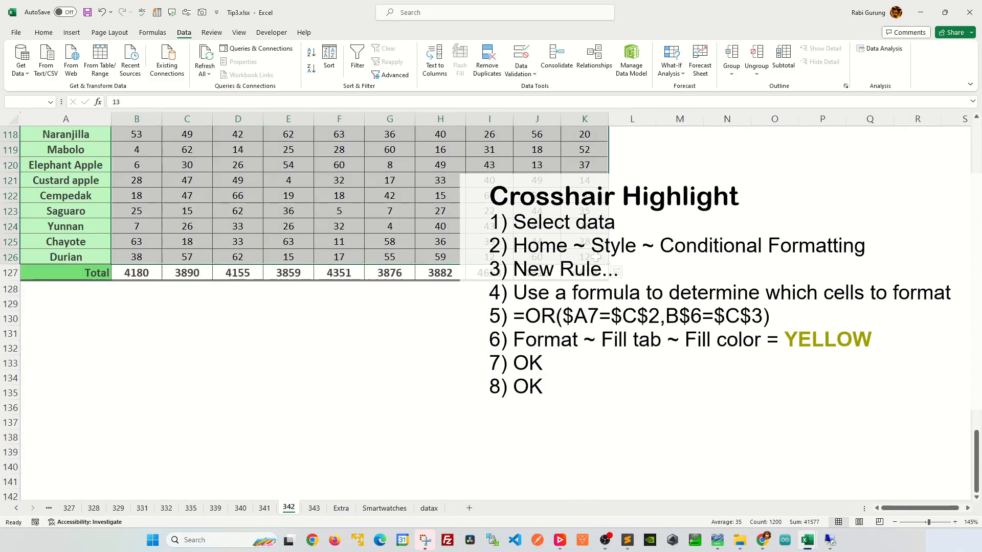
pyautogui.scroll(20, 435, 257)
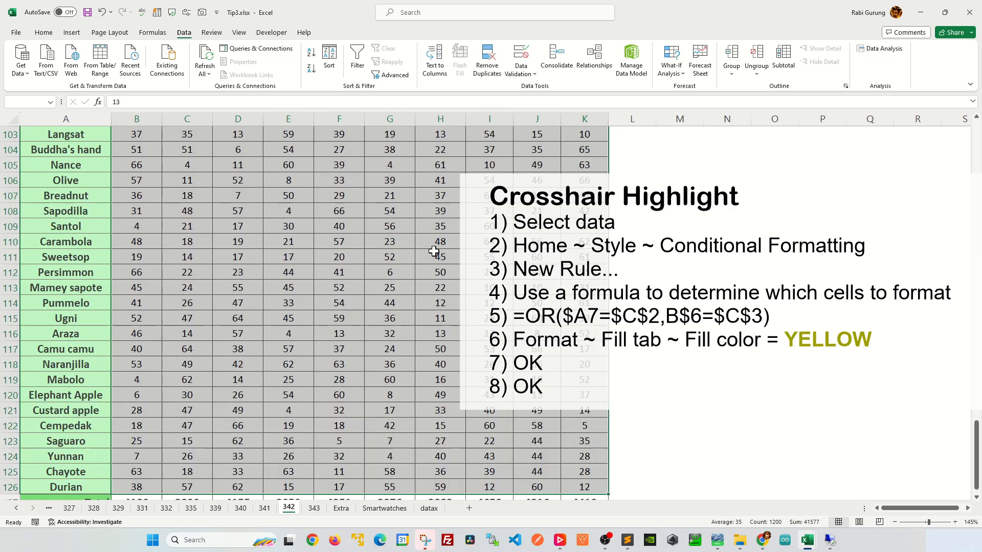
pyautogui.scroll(11, 435, 257)
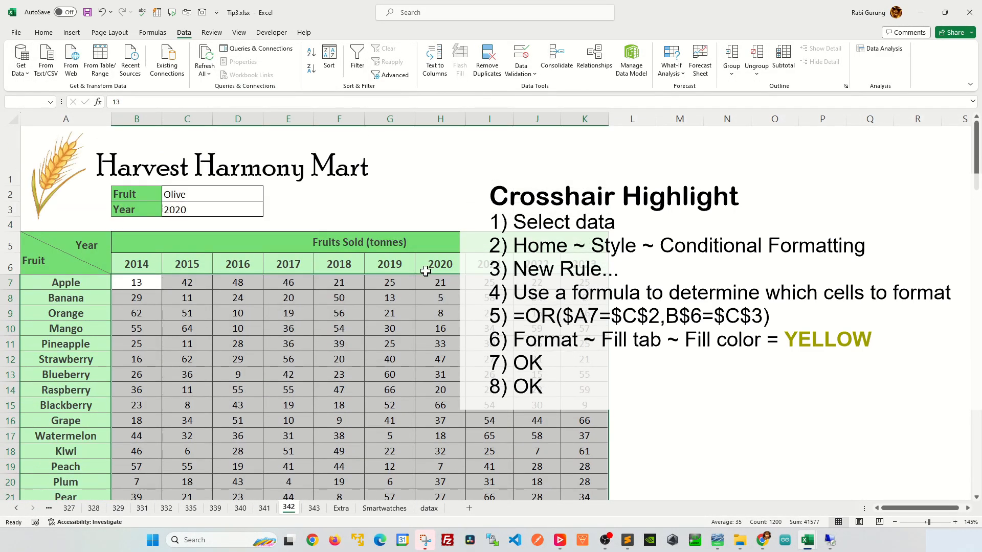
# Start a new conditional formatting rule that uses a formula to determine which cells to format.
pyautogui.click(44, 33)
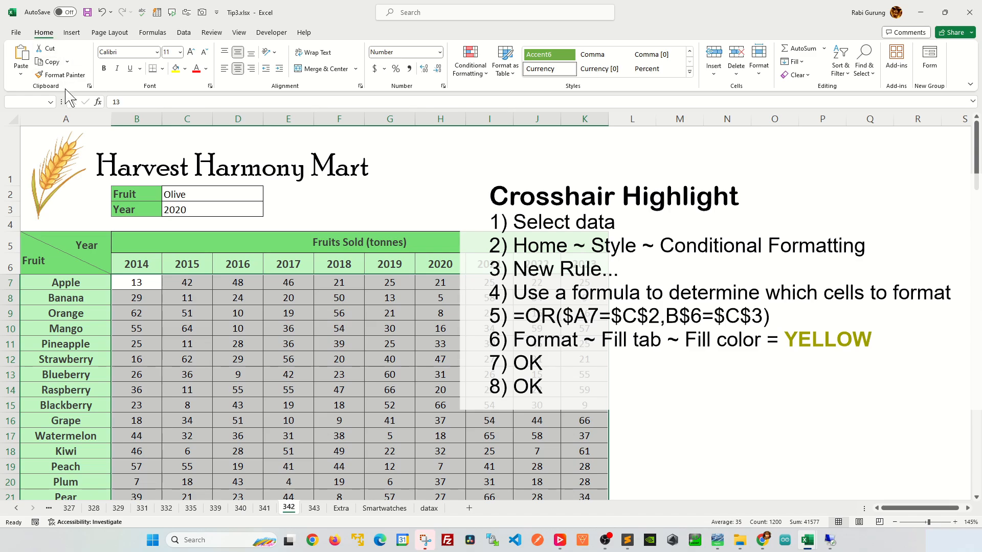
pyautogui.click(480, 75)
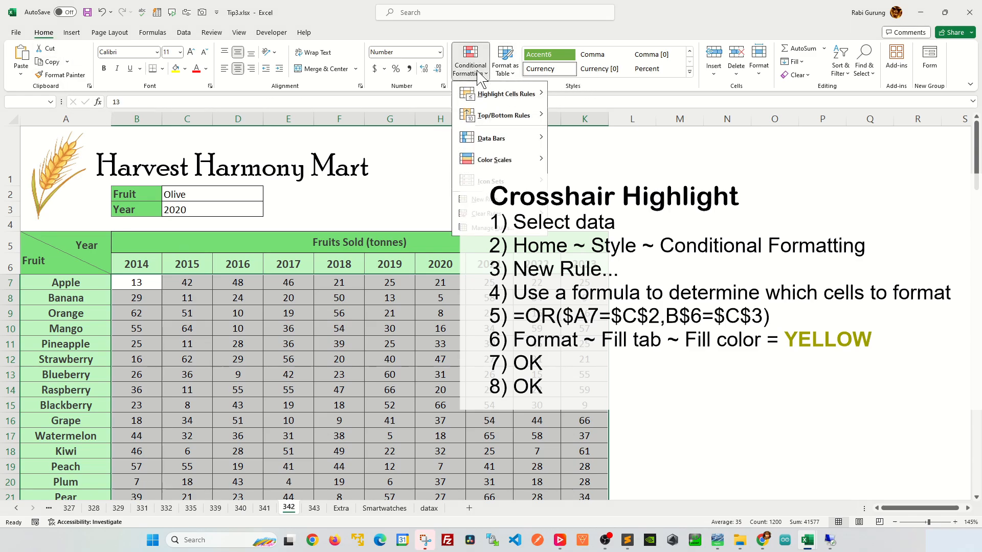
pyautogui.click(483, 199)
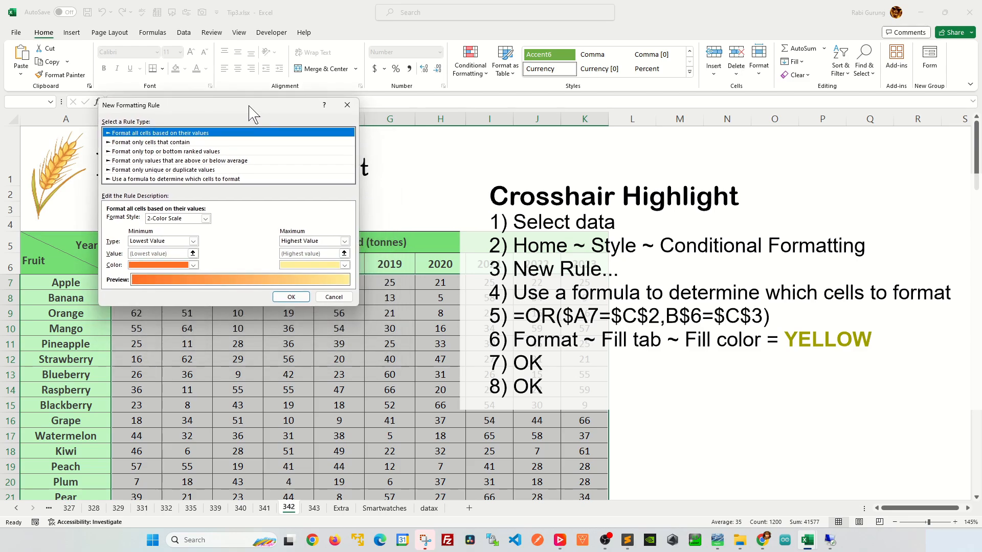
pyautogui.click(133, 179)
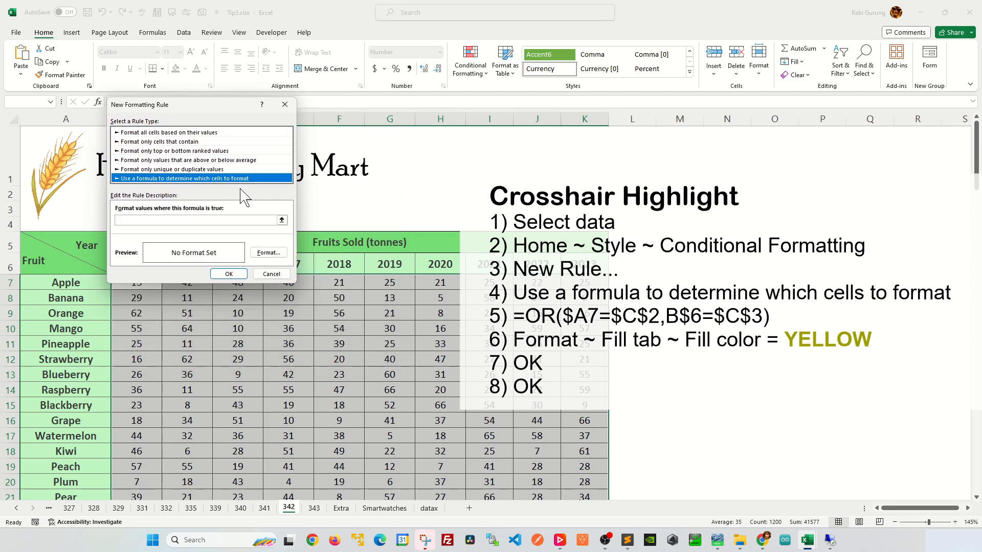
# Enter =OR($A7=$C$2,B$6=$C$3) as the rule's formula, matching the chosen fruit's row or the chosen year's column.
pyautogui.click(240, 221)
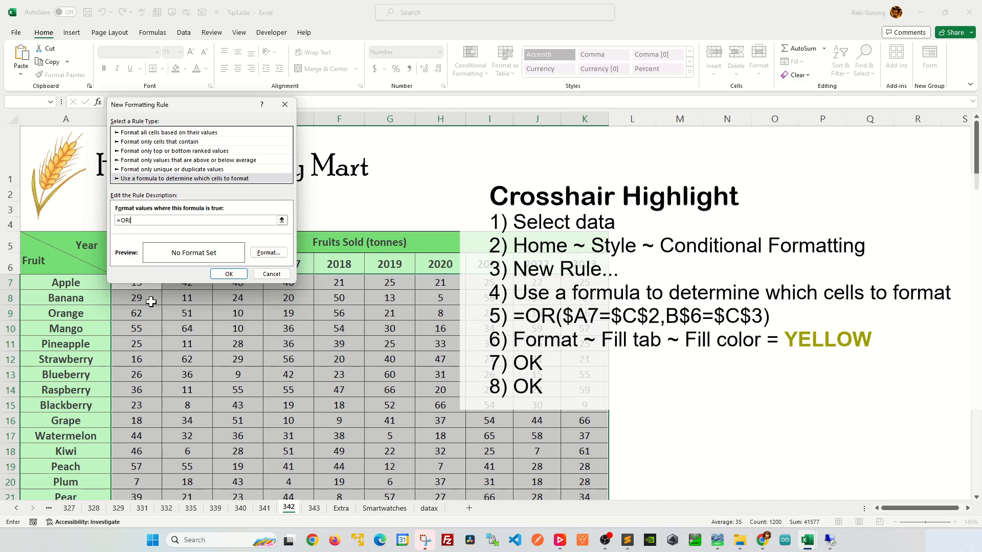
pyautogui.click(80, 283)
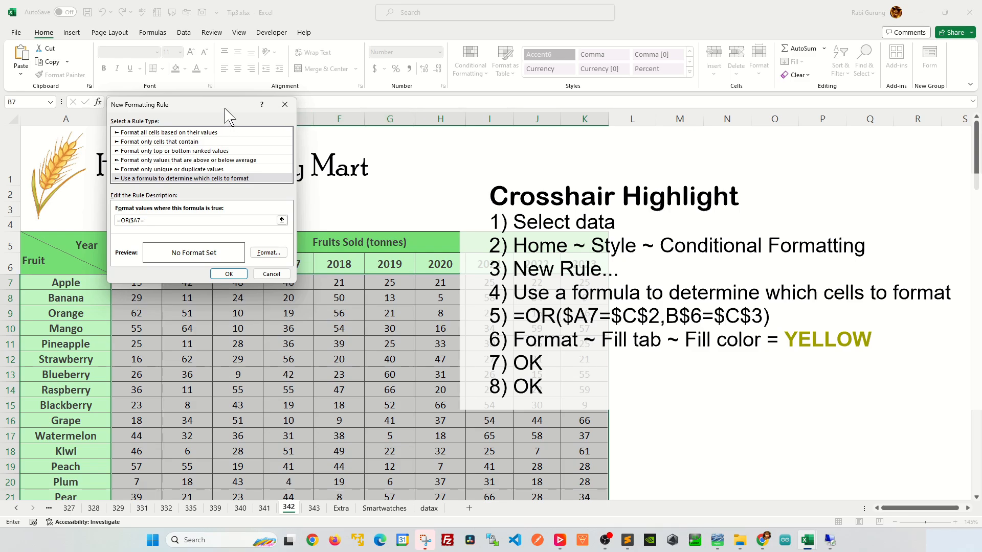
pyautogui.moveTo(228, 117); pyautogui.dragTo(371, 247)
pyautogui.click(186, 193)
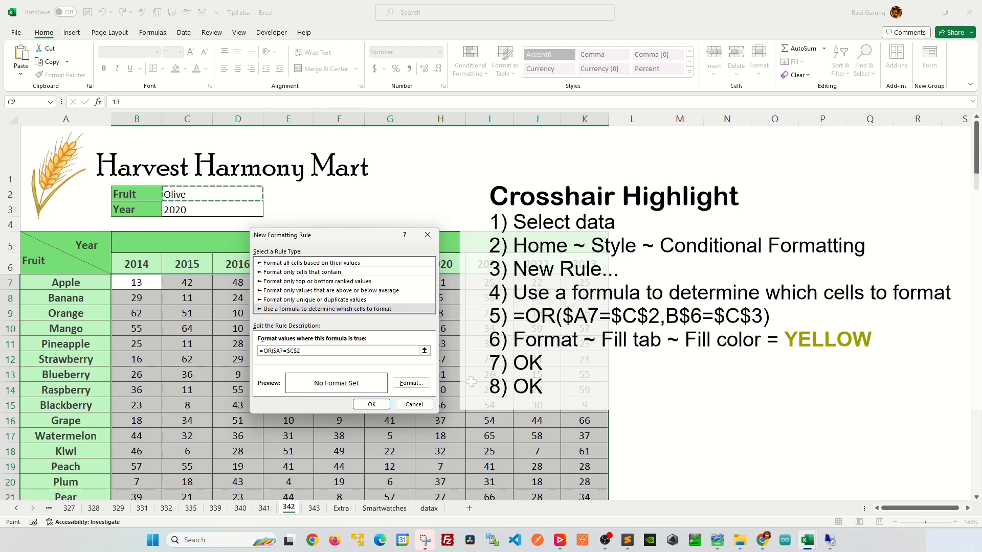
pyautogui.write(',')
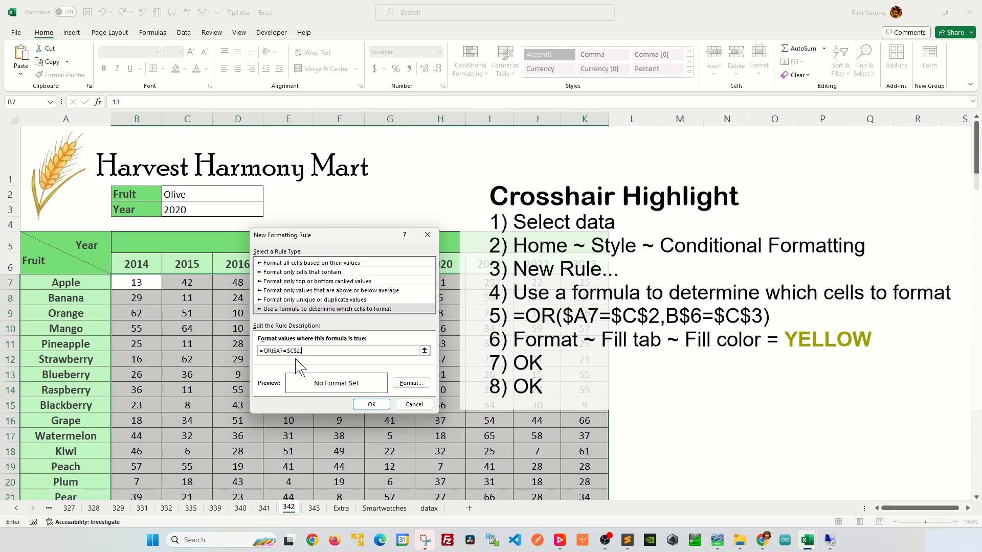
pyautogui.moveTo(336, 238); pyautogui.dragTo(276, 303)
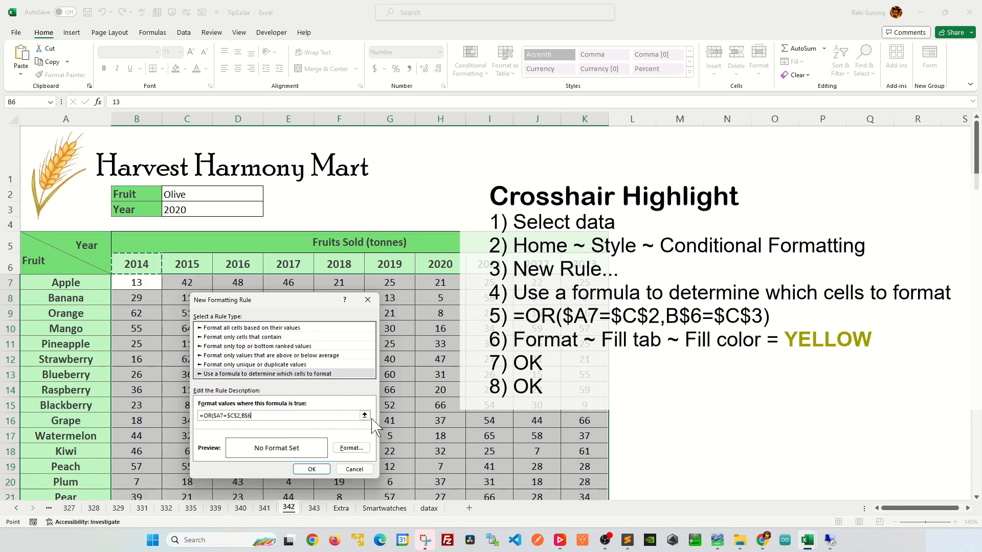
pyautogui.write('=')
pyautogui.click(169, 209)
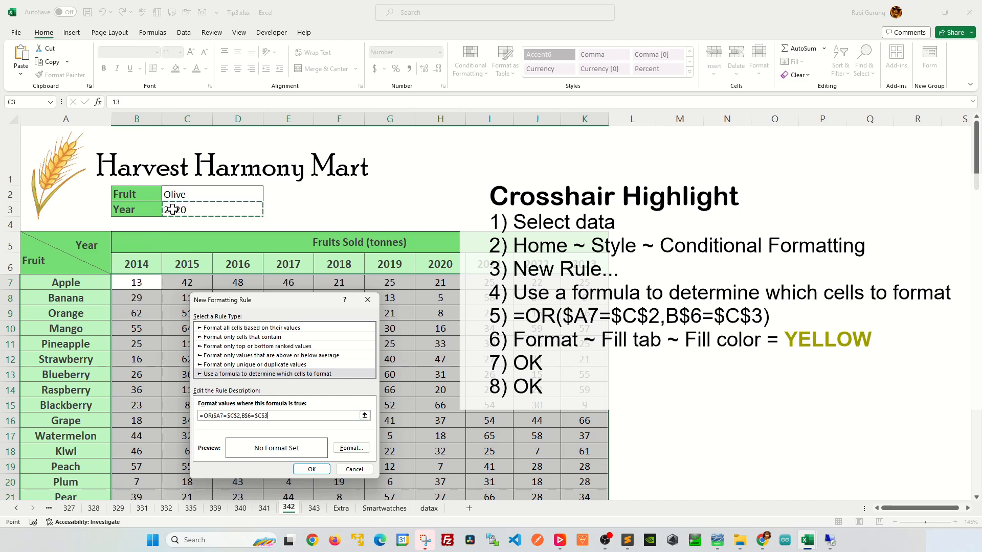
pyautogui.write(')')
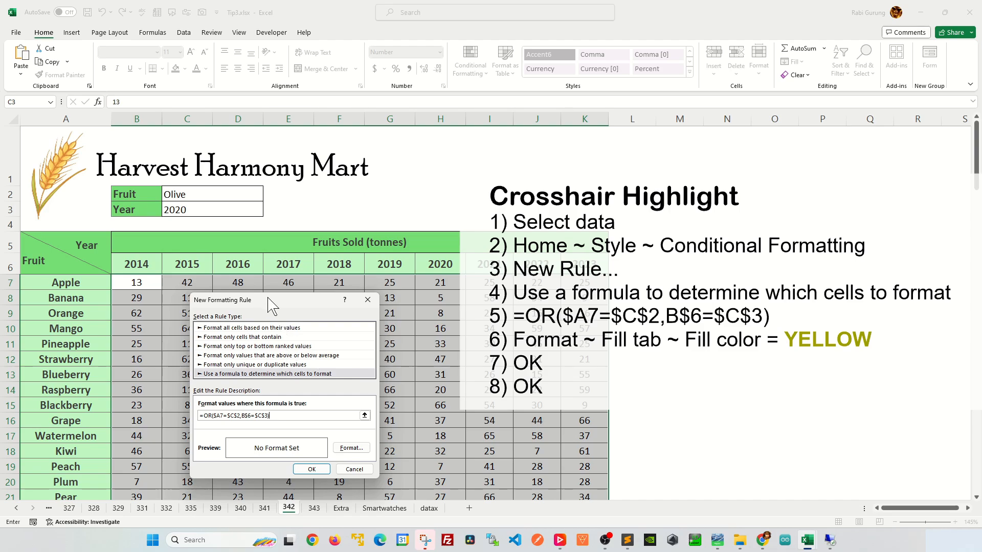
# Give the rule a yellow fill and apply it to the selected sales figures.
pyautogui.moveTo(274, 300); pyautogui.dragTo(212, 88)
pyautogui.click(287, 237)
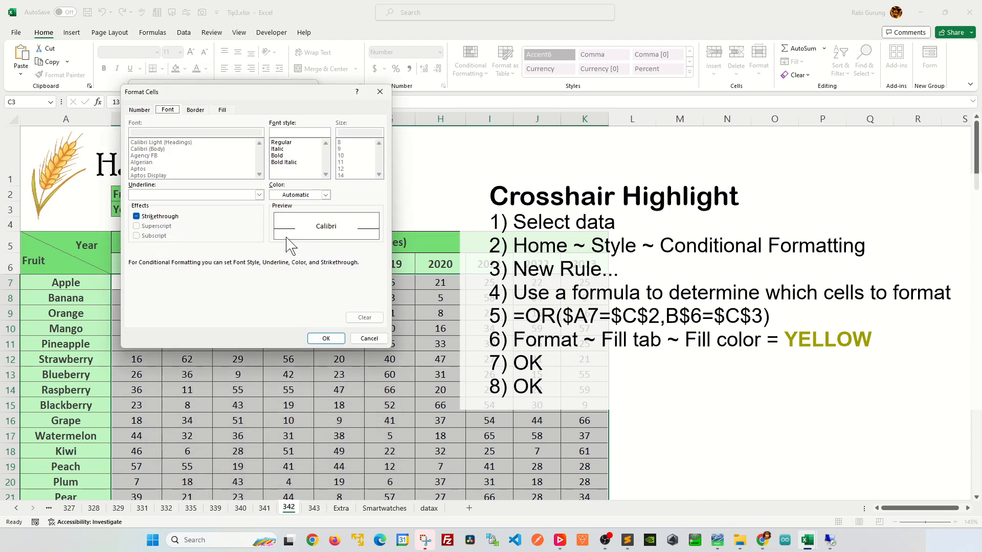
pyautogui.click(223, 110)
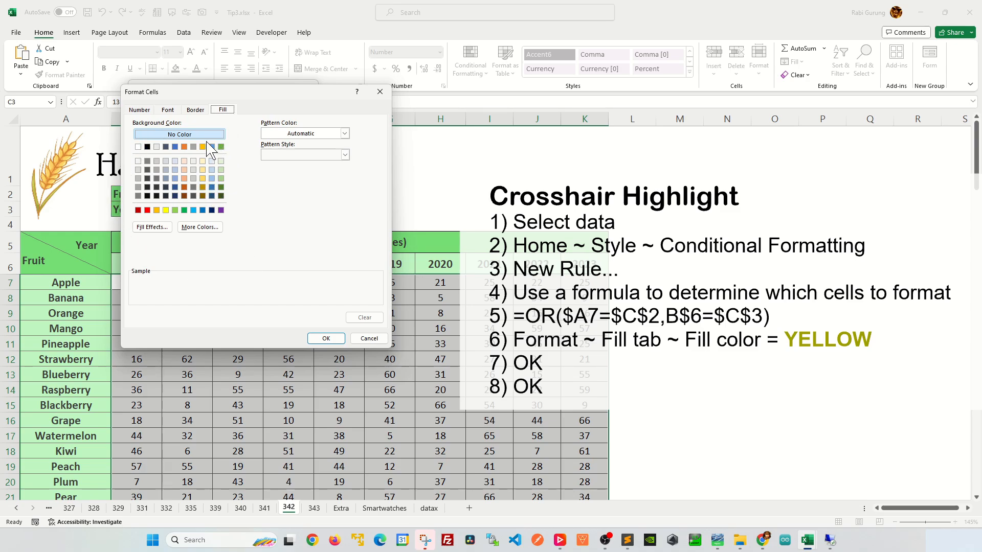
pyautogui.click(165, 210)
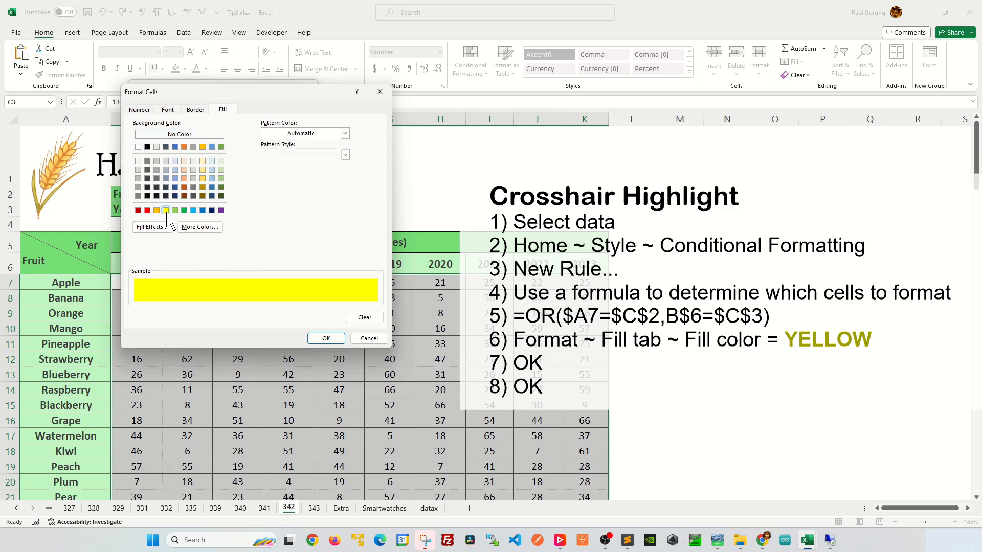
pyautogui.click(326, 339)
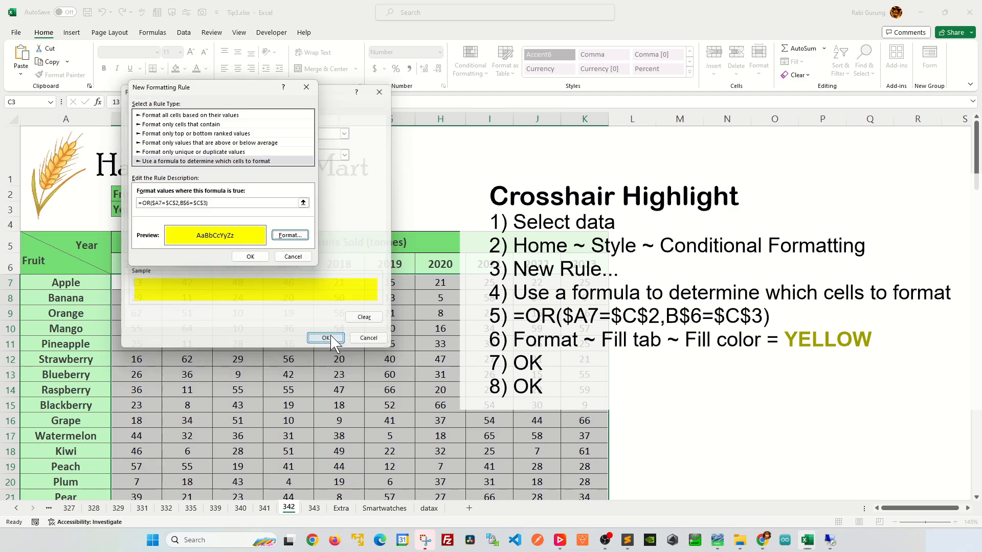
pyautogui.click(257, 254)
pyautogui.click(291, 327)
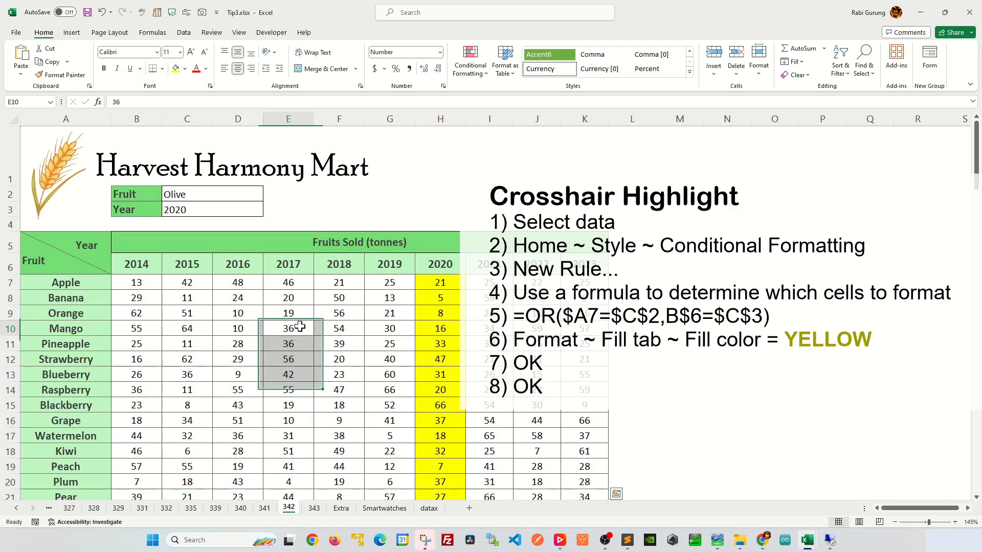
# Check the Olive and 2020 highlighting, and test the crosshair with Orange as the Fruit and 2017 as the Year.
pyautogui.scroll(-12, 348, 361)
pyautogui.scroll(-5, 348, 361)
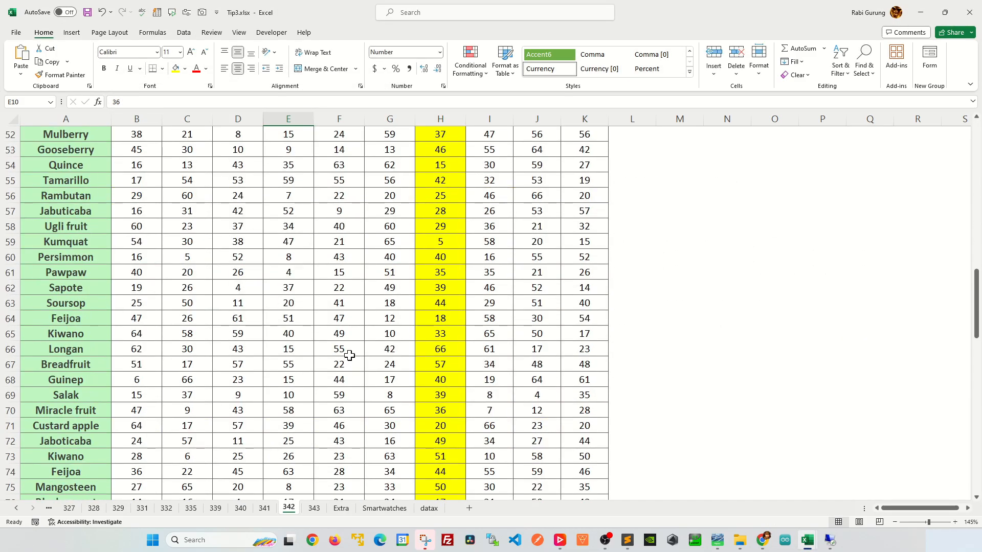
pyautogui.scroll(5, 347, 353)
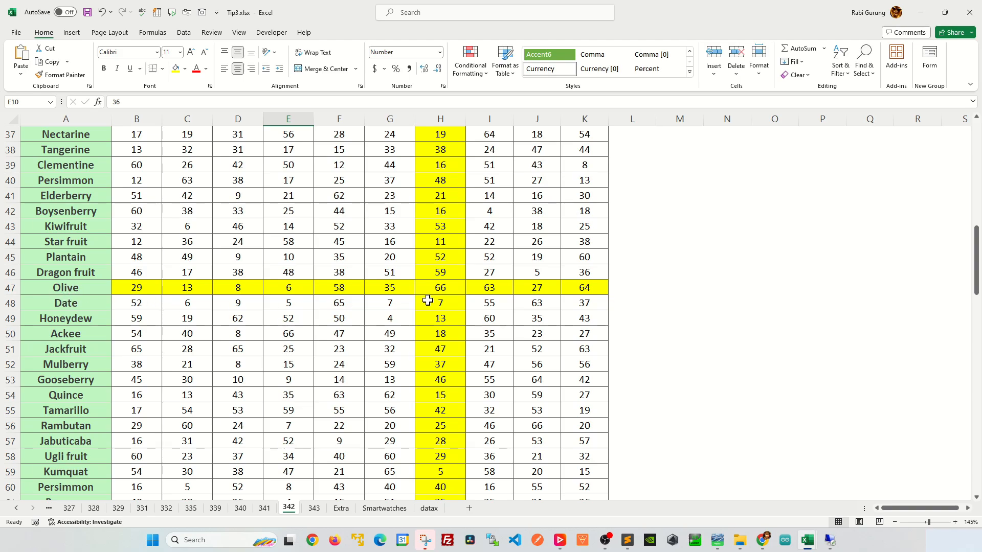
pyautogui.scroll(12, 439, 271)
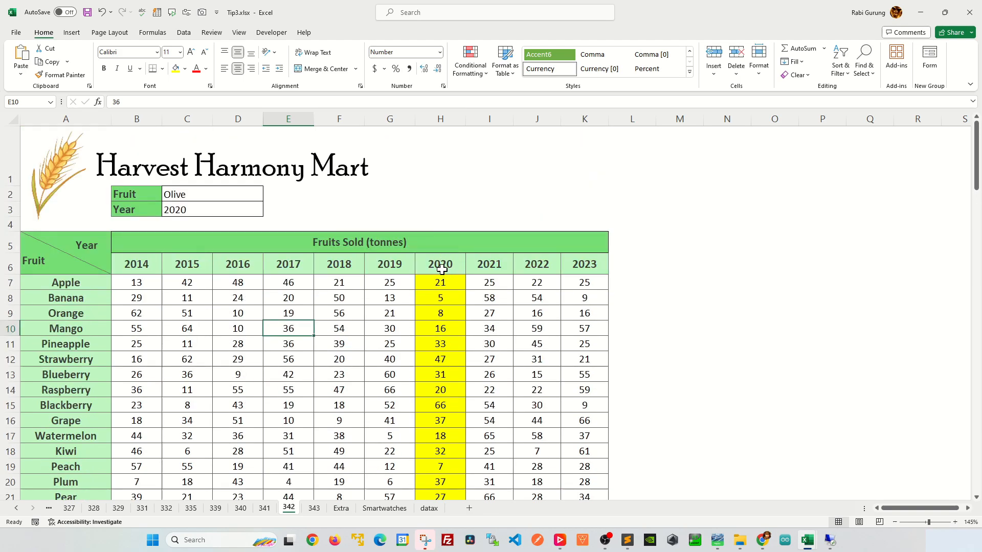
pyautogui.click(245, 194)
pyautogui.click(268, 195)
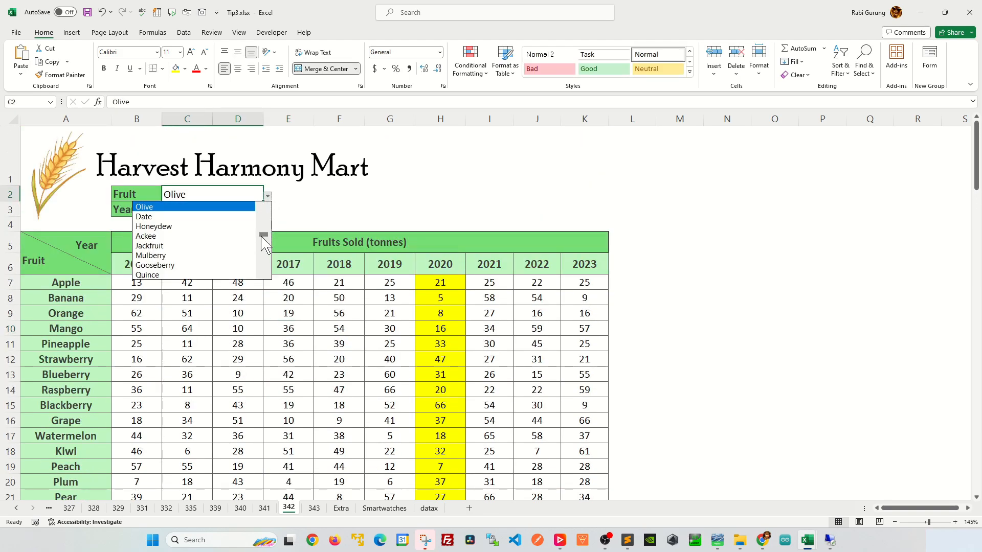
pyautogui.moveTo(264, 235); pyautogui.dragTo(264, 206)
pyautogui.click(182, 230)
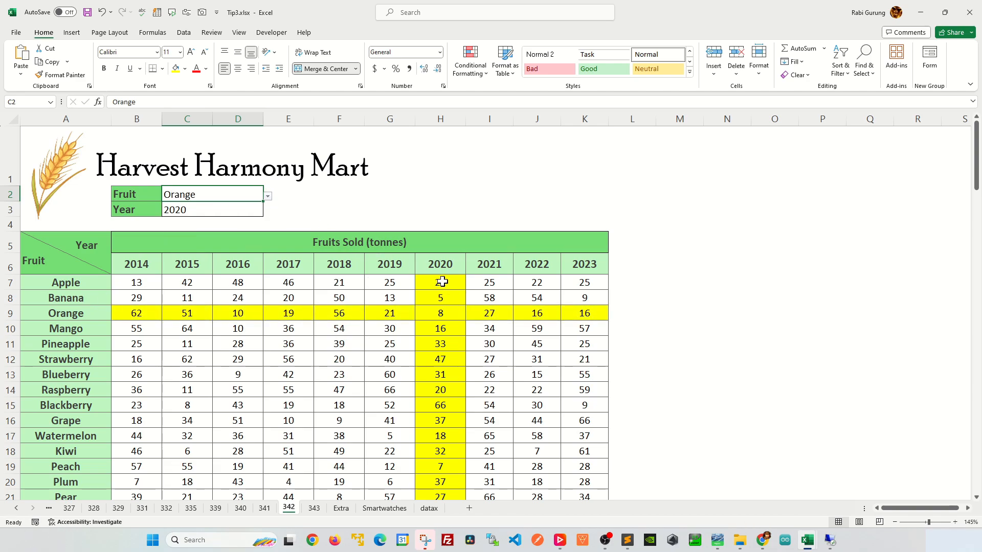
pyautogui.click(248, 208)
pyautogui.click(267, 212)
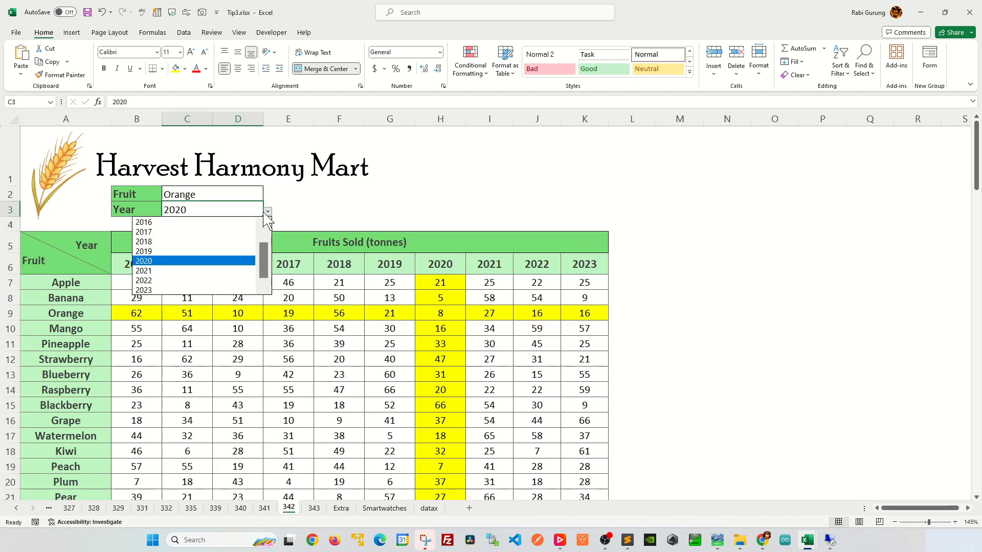
pyautogui.click(193, 232)
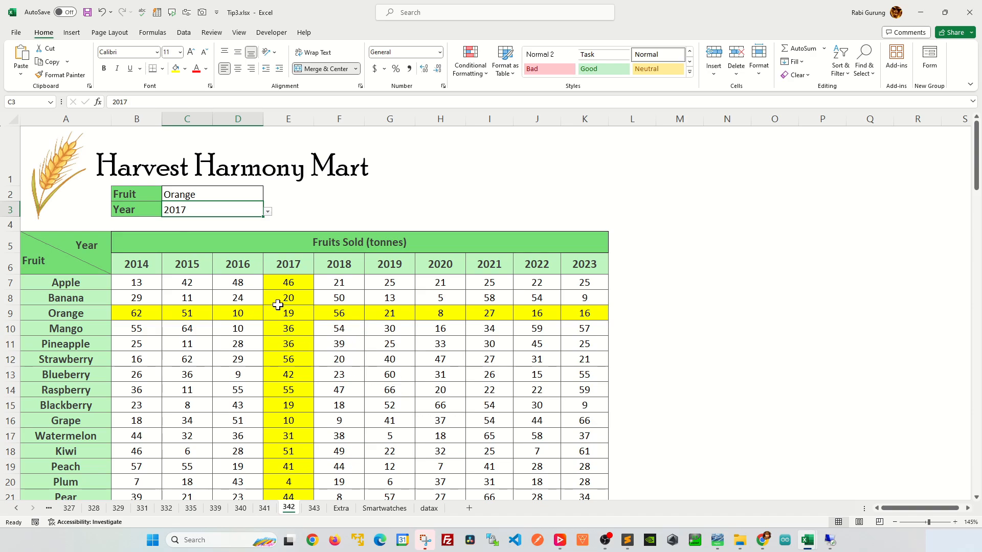
# Choose Coconut in C2 and 2018 in C3, and check the highlighting at the Coconut row.
pyautogui.click(228, 194)
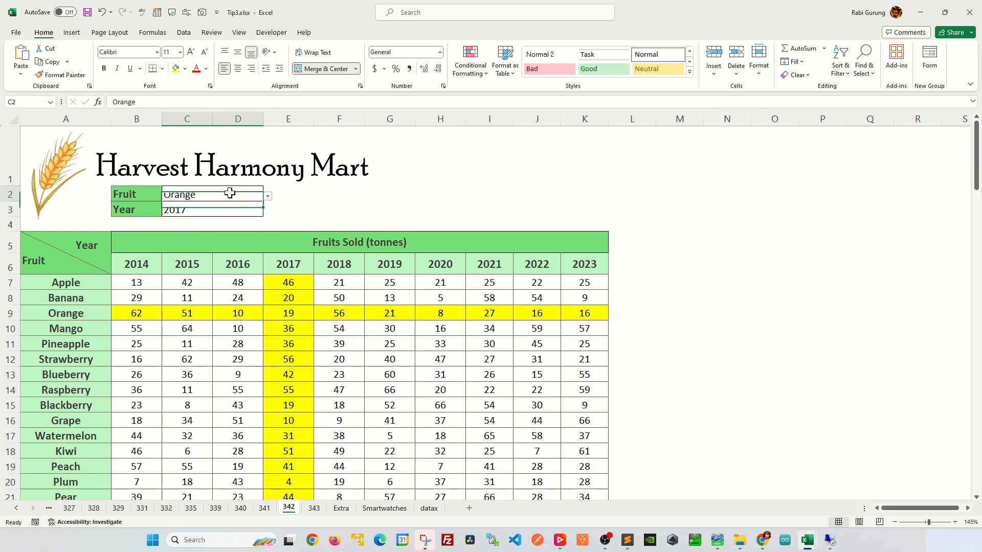
pyautogui.click(268, 197)
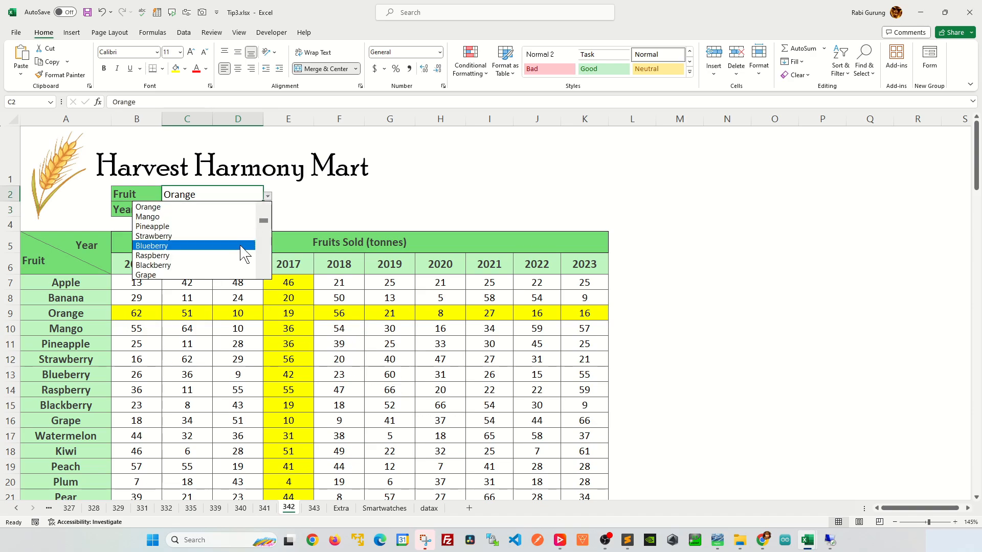
pyautogui.scroll(-6, 248, 253)
pyautogui.click(263, 255)
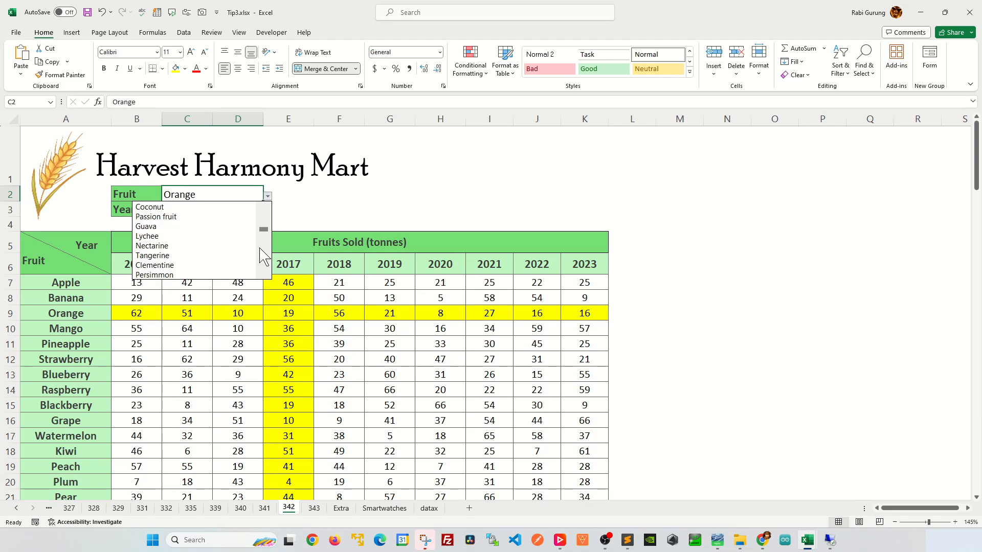
pyautogui.click(211, 206)
pyautogui.click(251, 208)
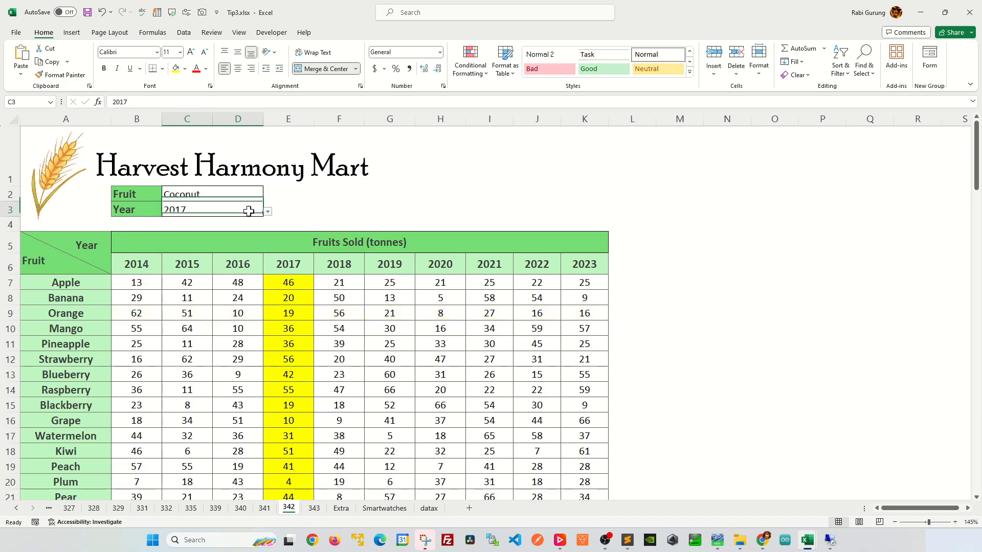
pyautogui.click(267, 211)
pyautogui.click(220, 243)
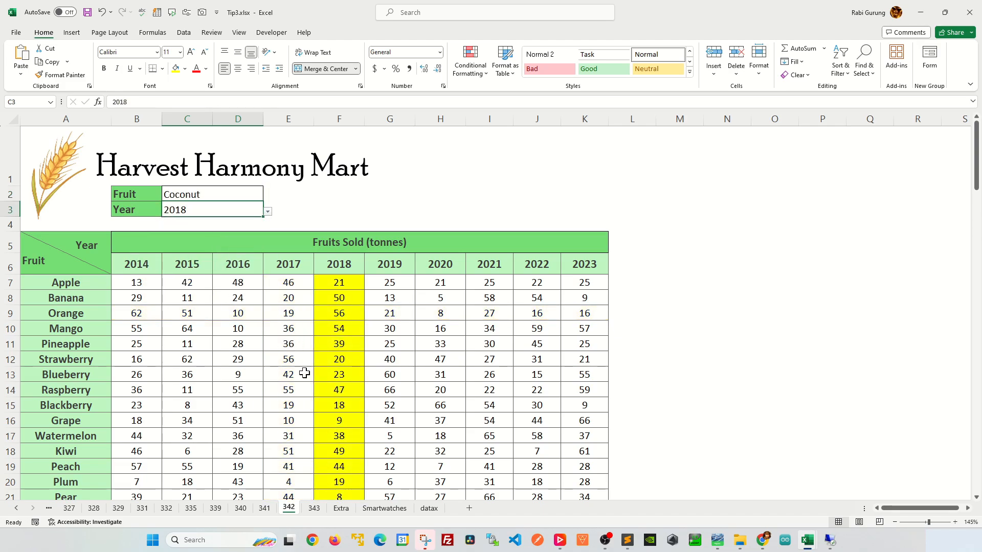
pyautogui.scroll(-7, 337, 403)
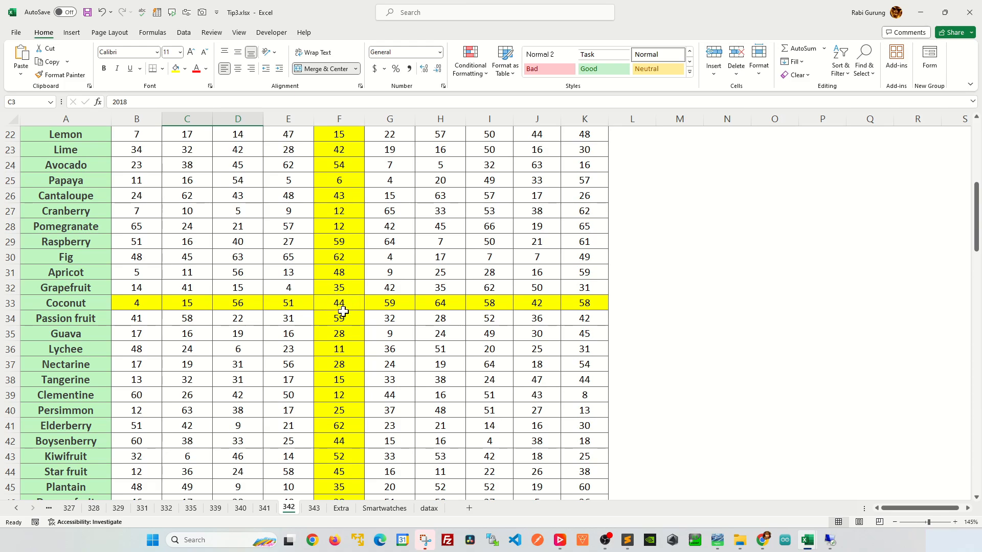
pyautogui.scroll(5, 358, 322)
pyautogui.scroll(3, 370, 323)
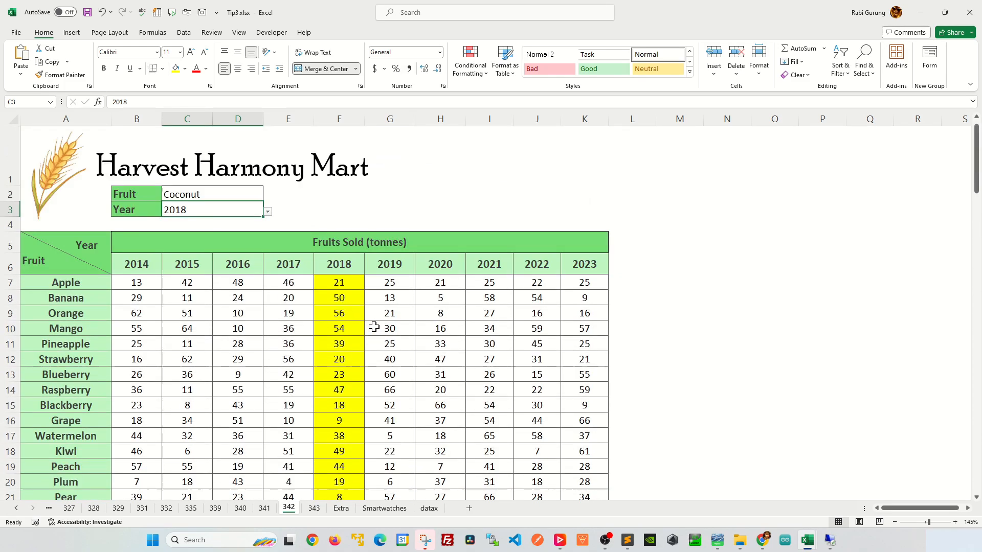
# Try the Fruit dropdown in C2 with Lychee and change the selection to Mango.
pyautogui.click(258, 196)
pyautogui.click(267, 197)
pyautogui.click(237, 235)
pyautogui.click(267, 196)
pyautogui.scroll(-3, 264, 250)
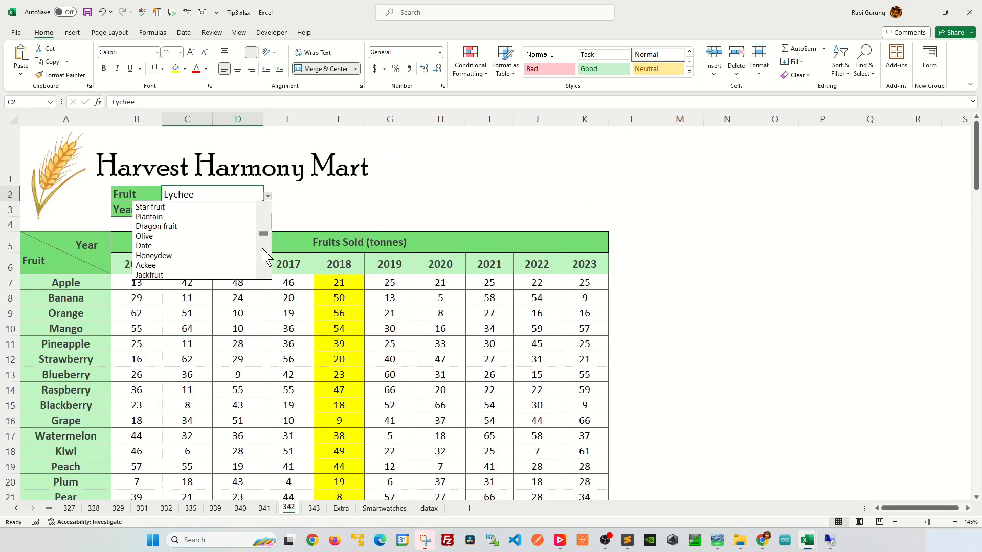
pyautogui.moveTo(263, 249); pyautogui.dragTo(265, 205)
pyautogui.click(236, 207)
pyautogui.click(268, 197)
pyautogui.click(235, 234)
# Choose 2020 from the Year dropdown in C3 and Blueberry from the Fruit dropdown in C2.
pyautogui.click(248, 210)
pyautogui.click(268, 210)
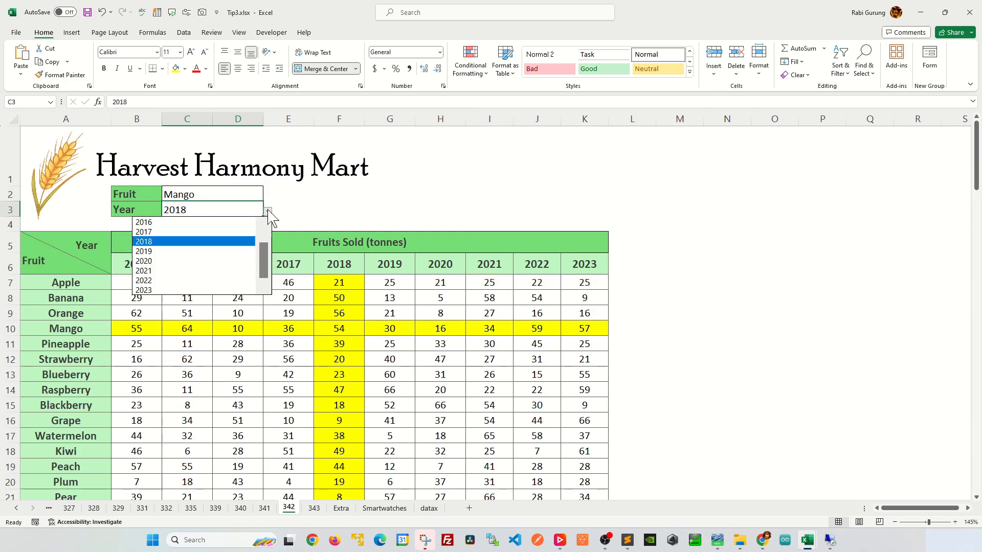
pyautogui.click(237, 261)
pyautogui.click(256, 197)
pyautogui.click(268, 197)
pyautogui.click(226, 236)
# Set the Year in C3 to 2017 and the Fruit in C2 to Watermelon from their dropdowns.
pyautogui.click(252, 210)
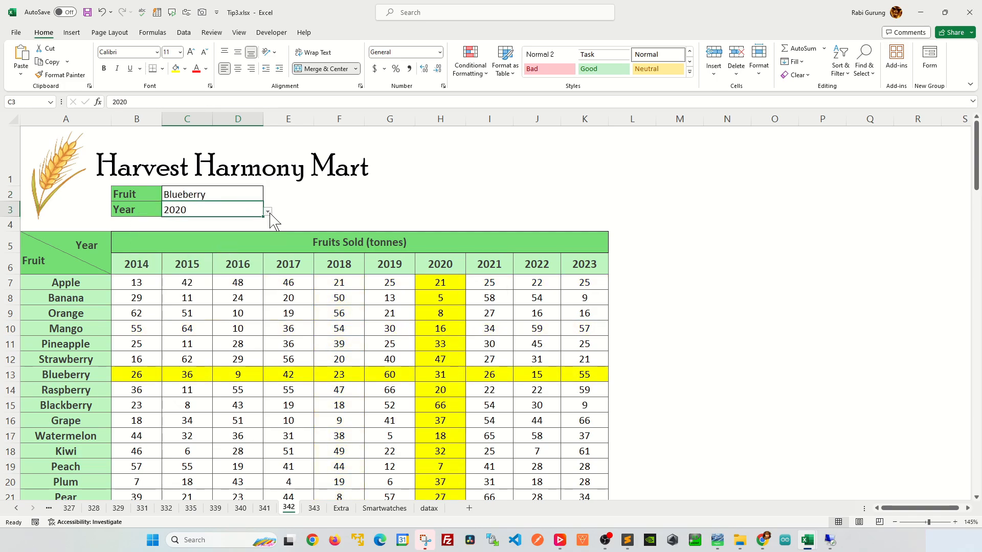
pyautogui.click(267, 211)
pyautogui.click(230, 242)
pyautogui.click(267, 211)
pyautogui.click(230, 252)
pyautogui.click(262, 195)
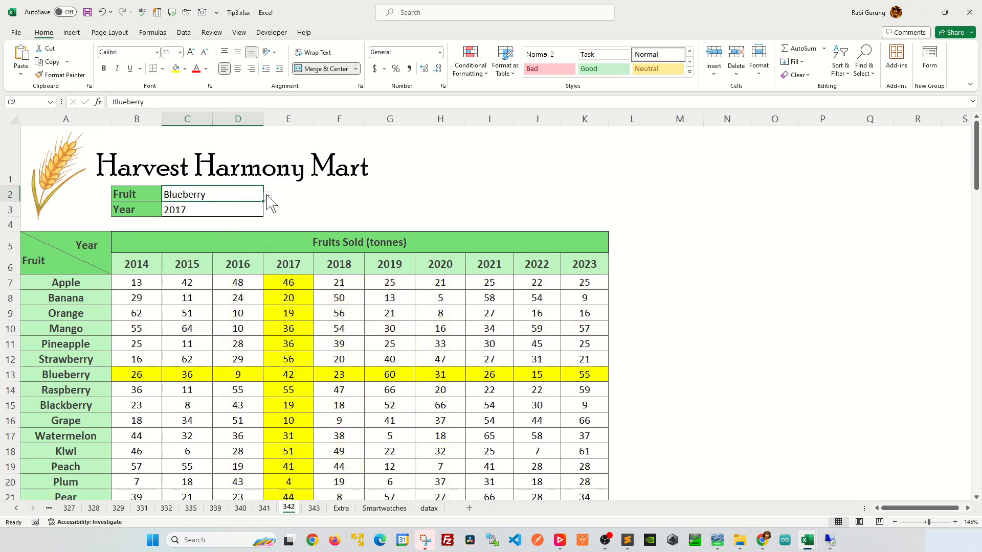
pyautogui.click(268, 196)
pyautogui.click(208, 242)
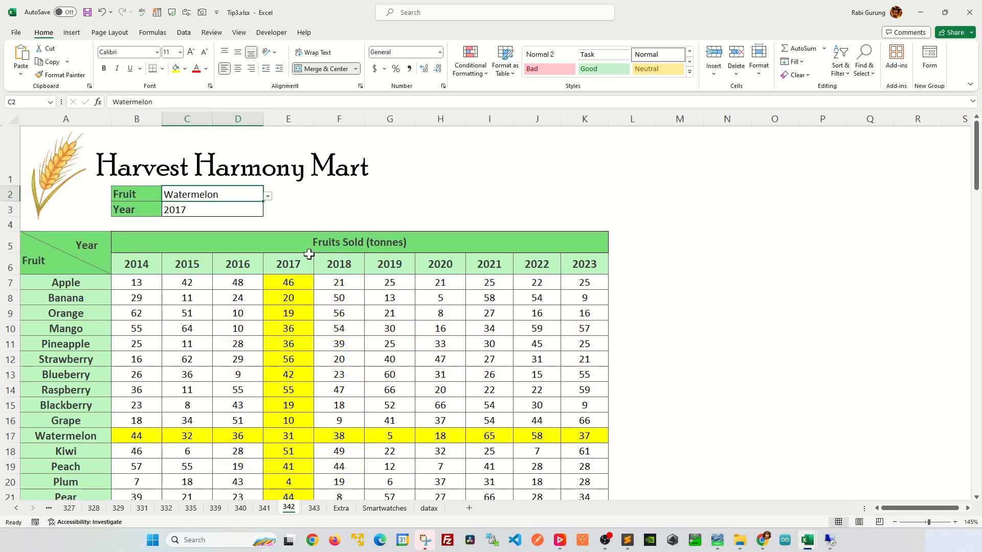